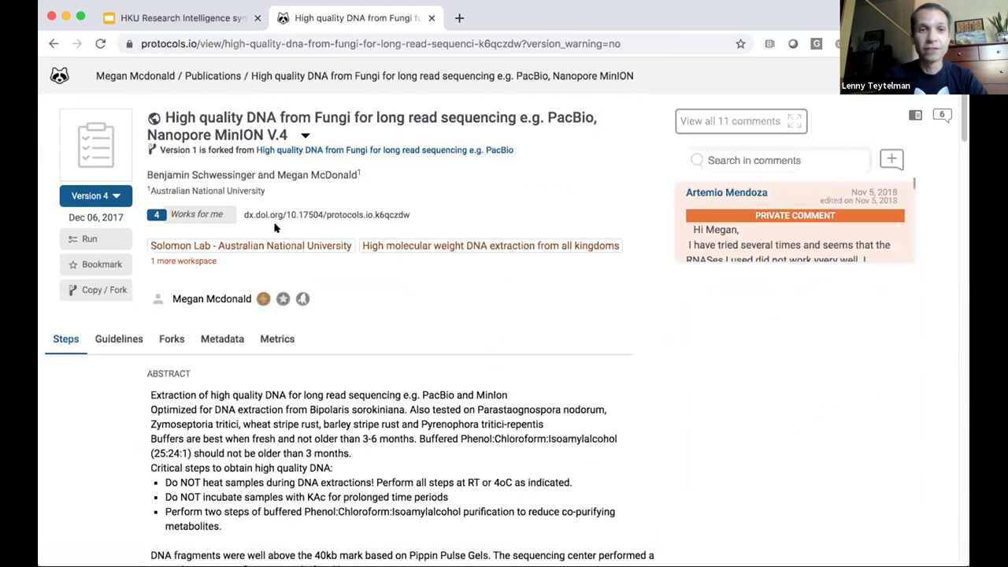
pyautogui.click(304, 135)
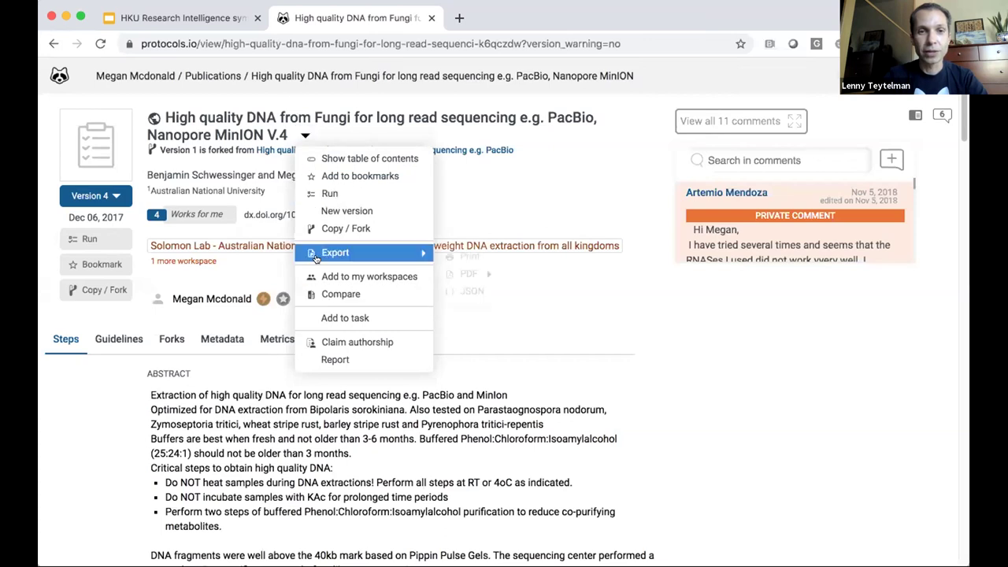
pyautogui.click(325, 292)
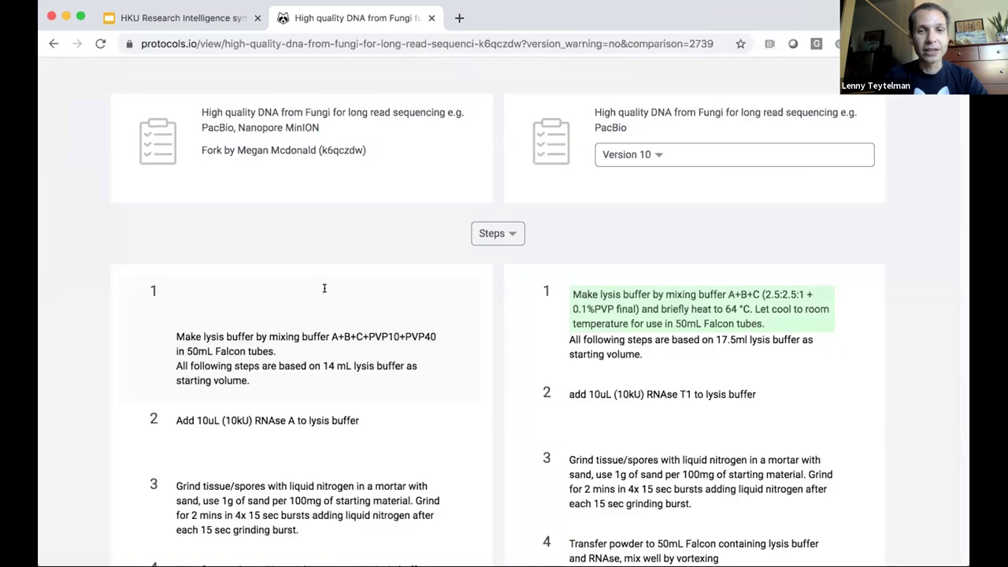
pyautogui.scroll(-1, 323, 288)
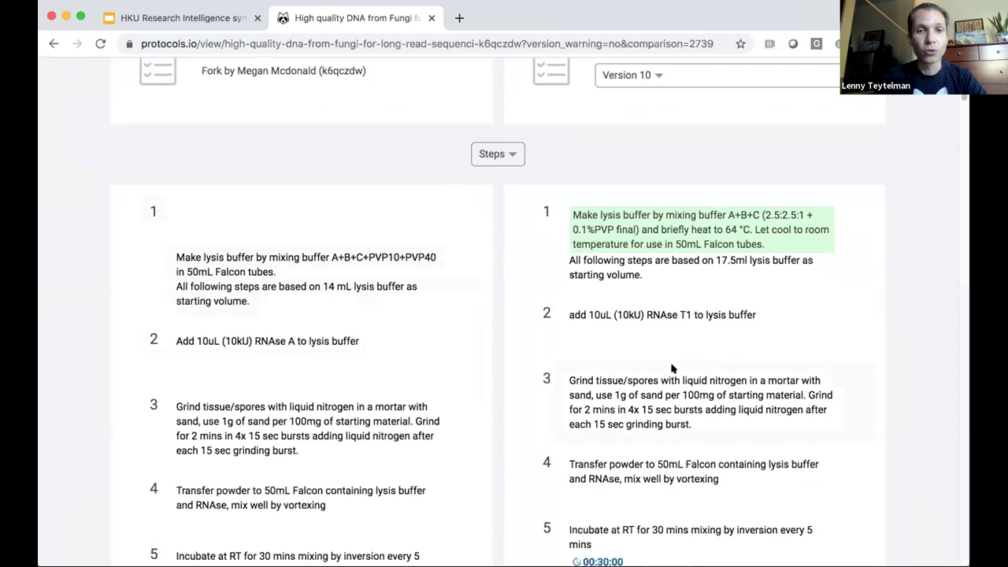
pyautogui.scroll(-3, 671, 367)
pyautogui.scroll(5, 672, 368)
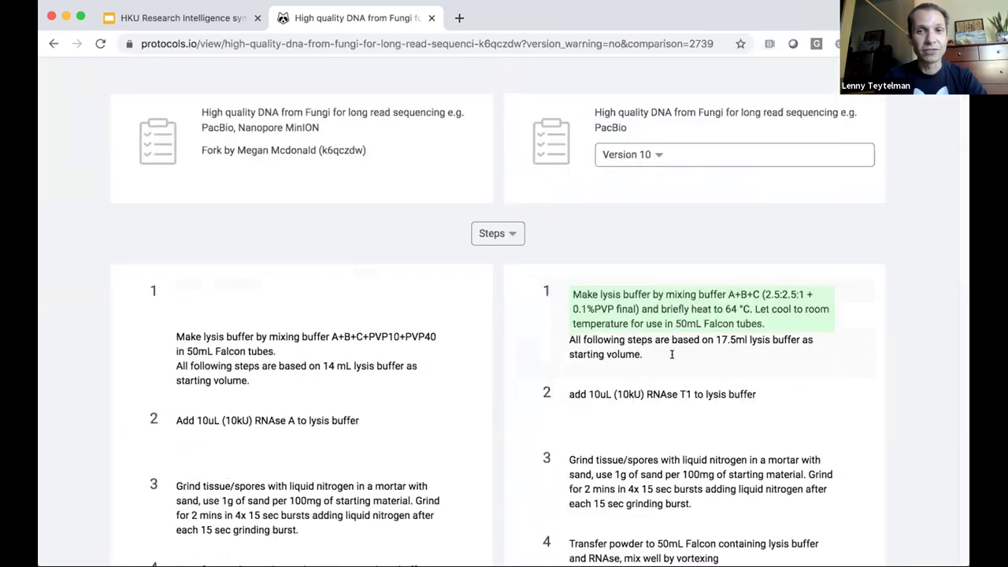
pyautogui.press('super+Left')
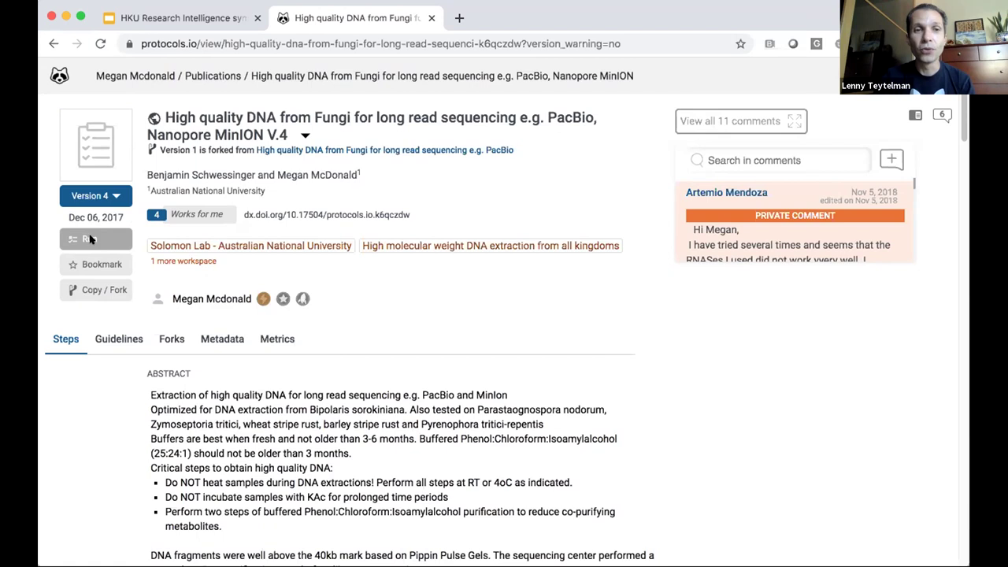
# Step: Start a run of the fungal long-read DNA protocol and check off steps 1–4
pyautogui.click(92, 238)
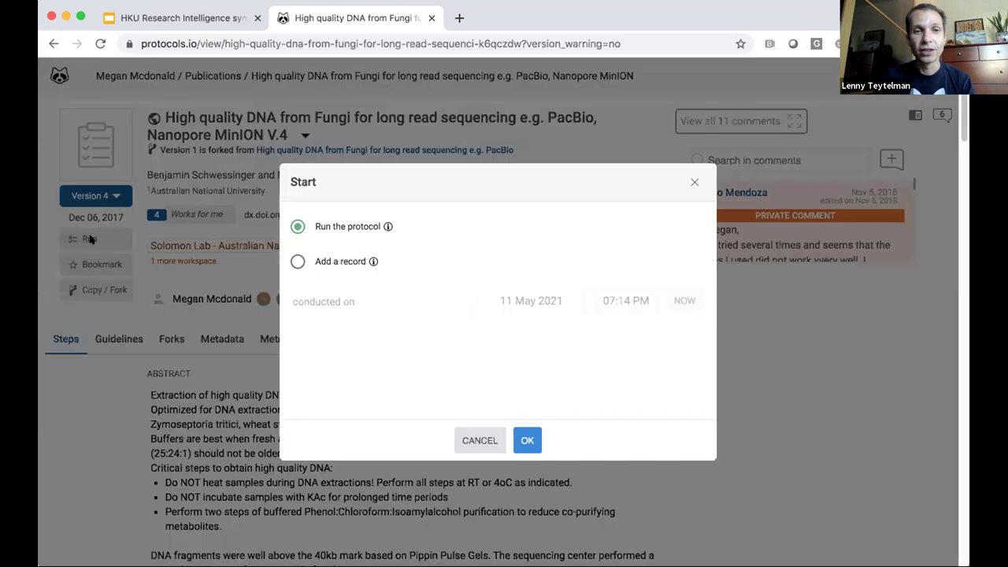
pyautogui.click(528, 439)
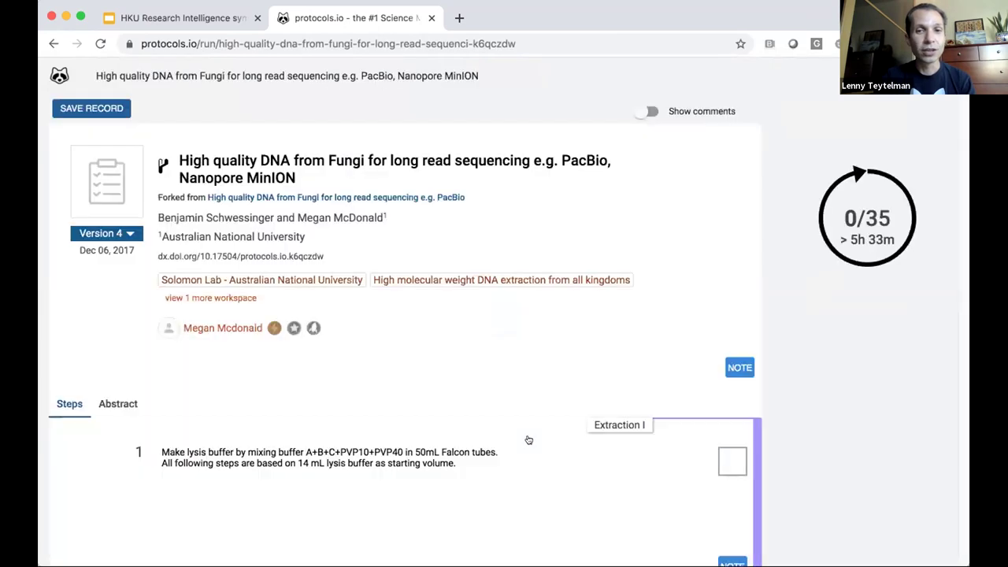
pyautogui.click(733, 455)
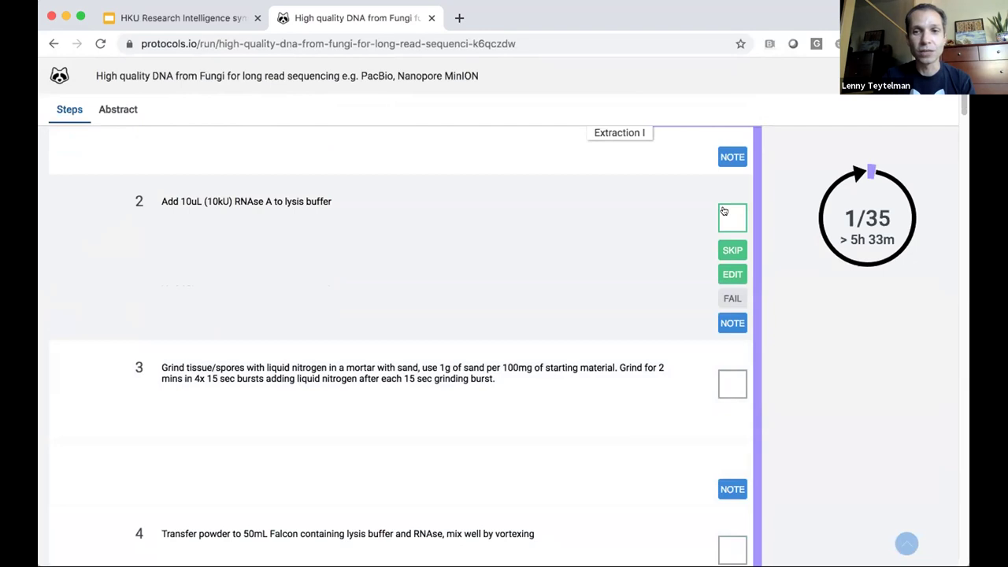
pyautogui.click(724, 211)
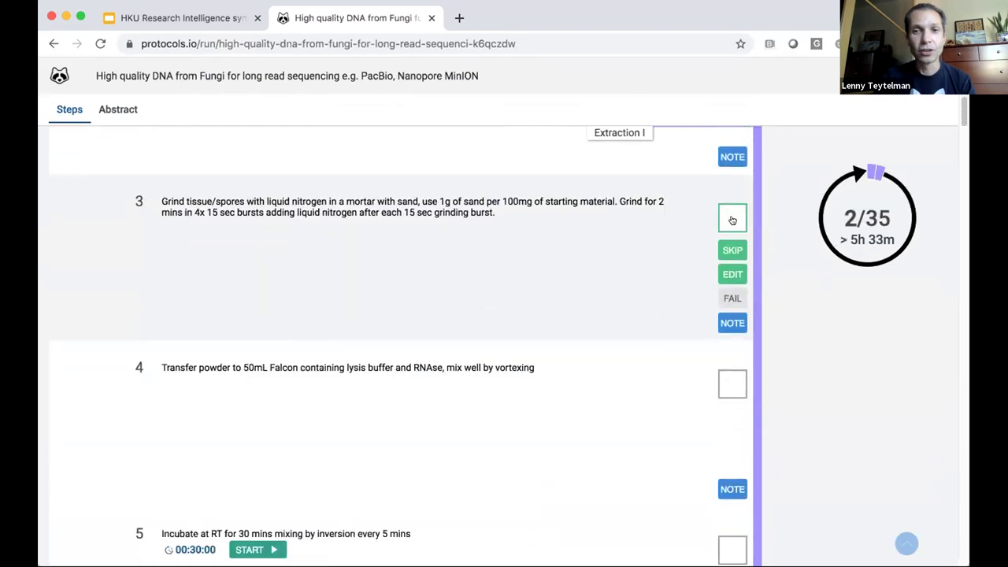
pyautogui.click(725, 218)
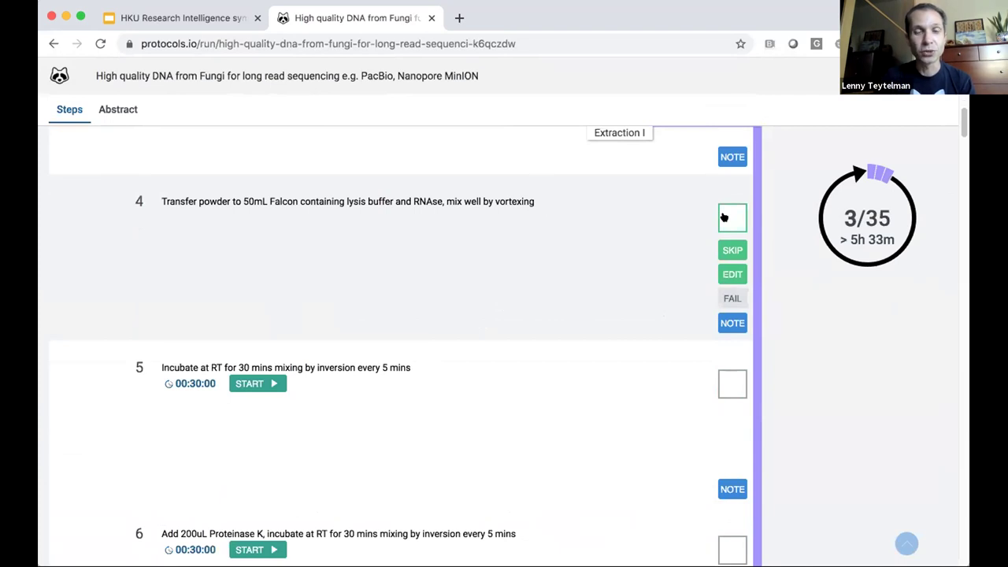
pyautogui.click(724, 216)
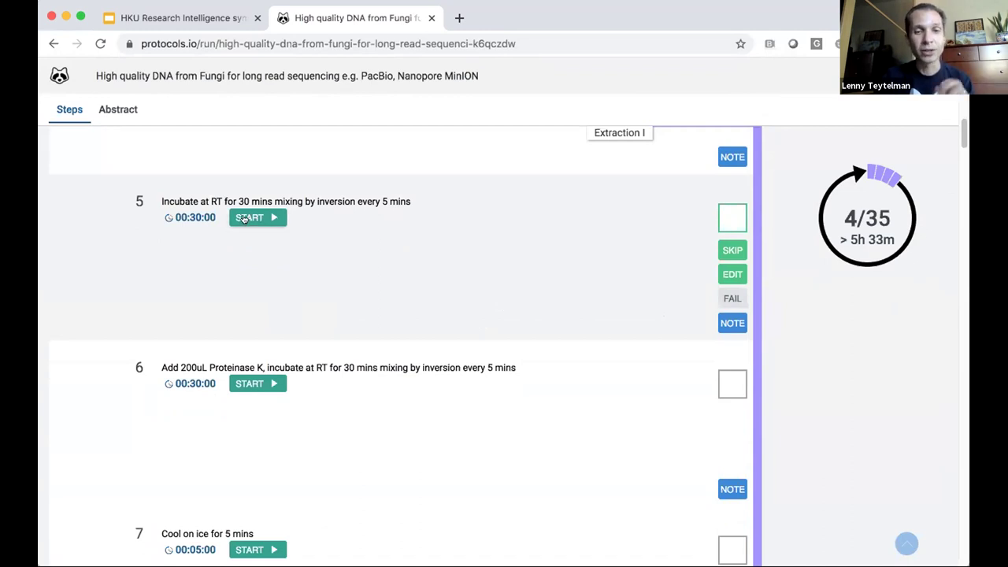
# Step: Start step 5's 30-minute timer and return to the top of the run
pyautogui.click(244, 219)
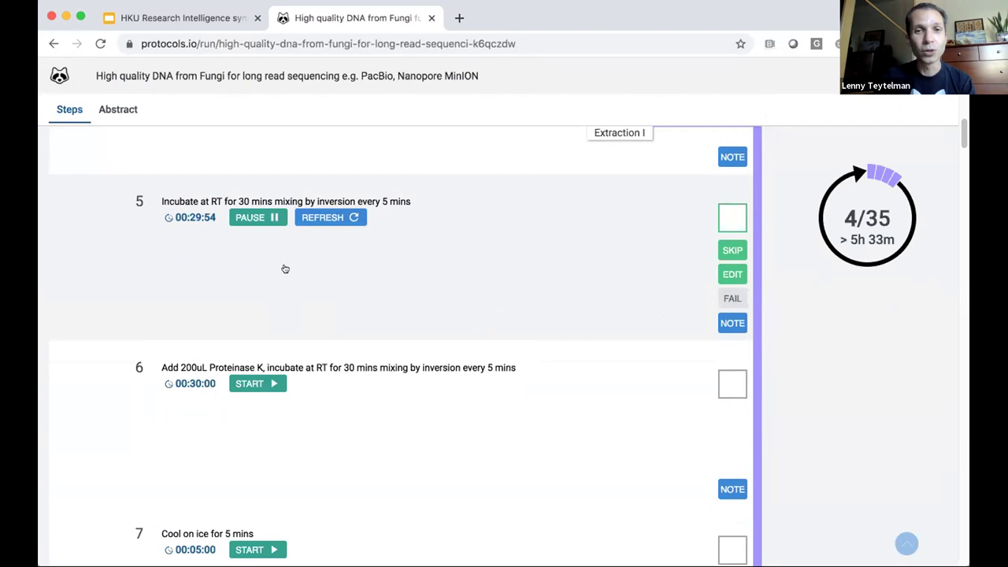
pyautogui.scroll(-2, 502, 276)
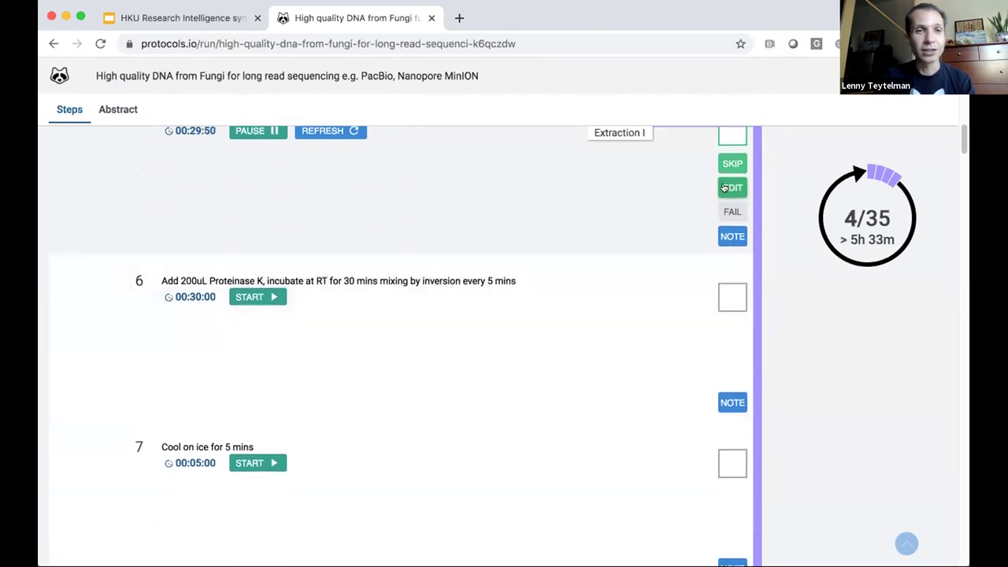
pyautogui.scroll(1, 723, 187)
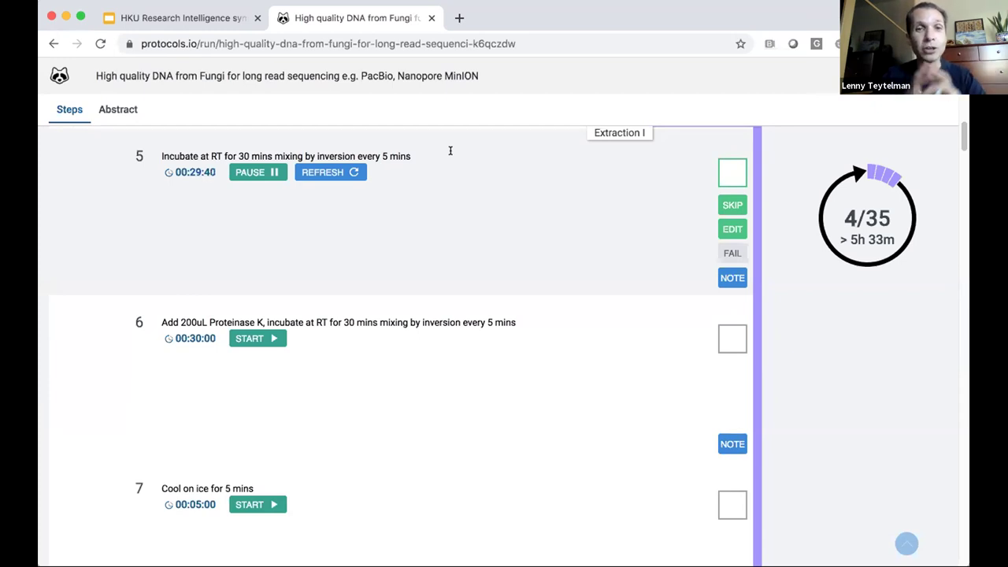
pyautogui.scroll(15, 451, 151)
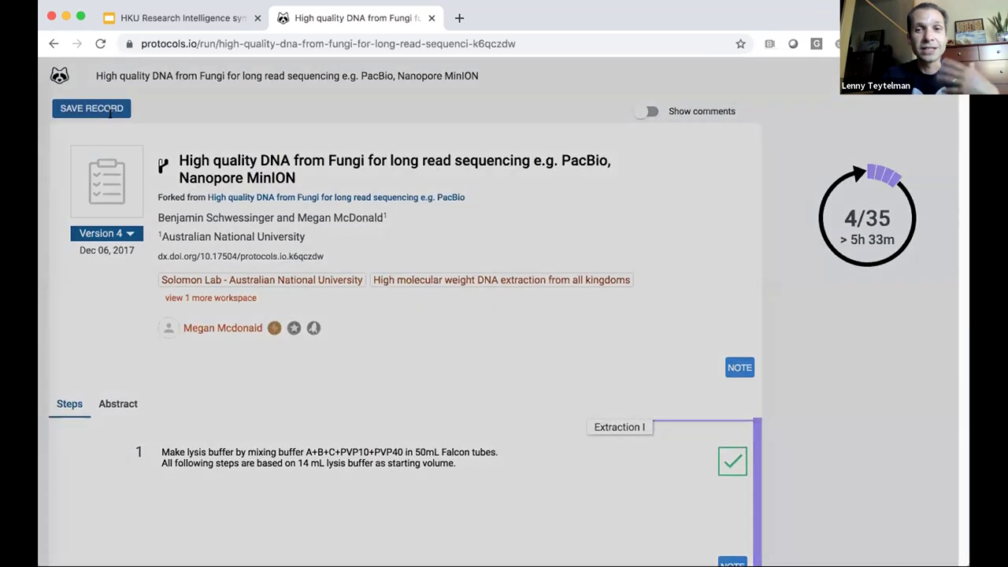
# Step: Go to protocols.io/group's Coronavirus Method Development Community publications, leaving the run page
pyautogui.click(60, 75)
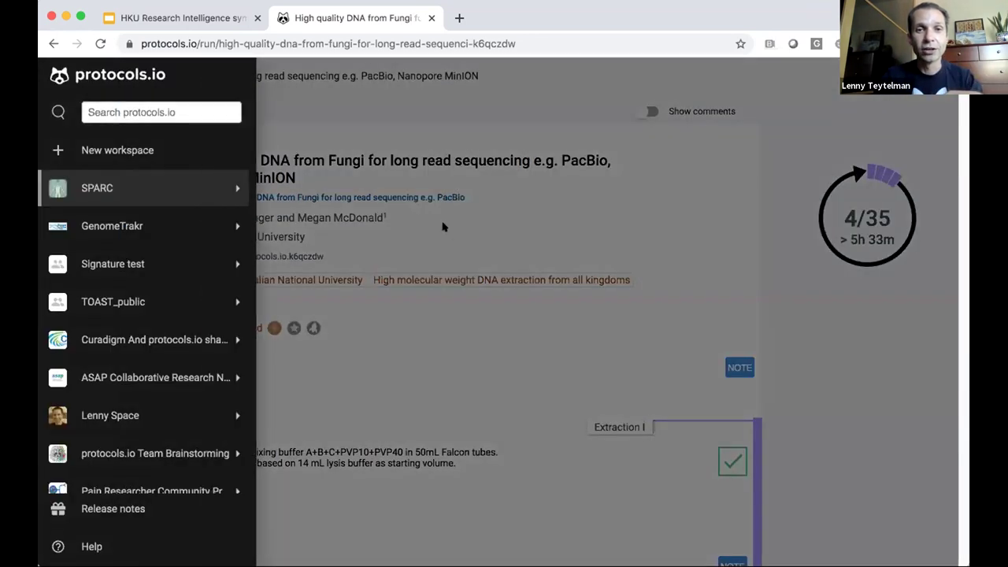
pyautogui.click(442, 226)
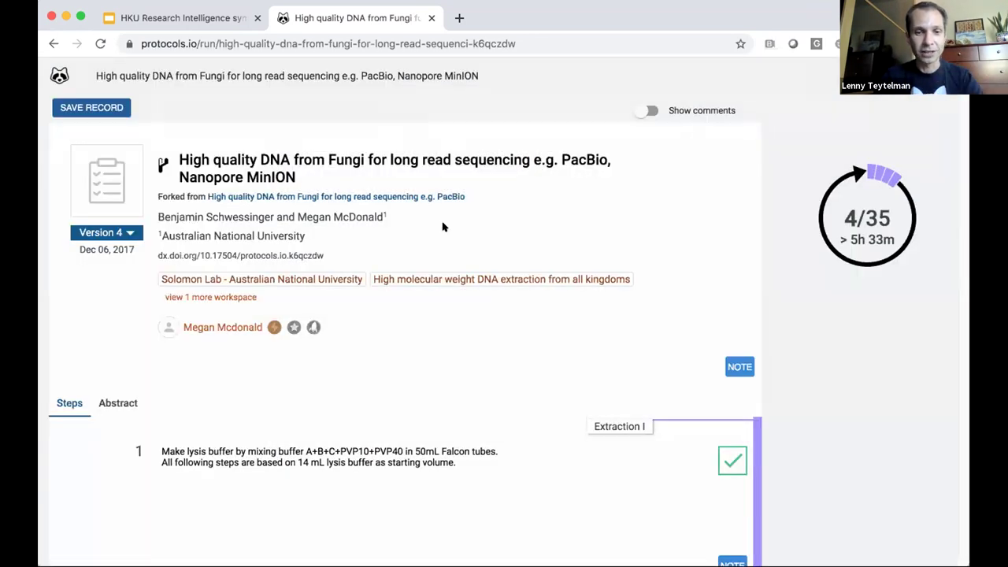
pyautogui.click(277, 45)
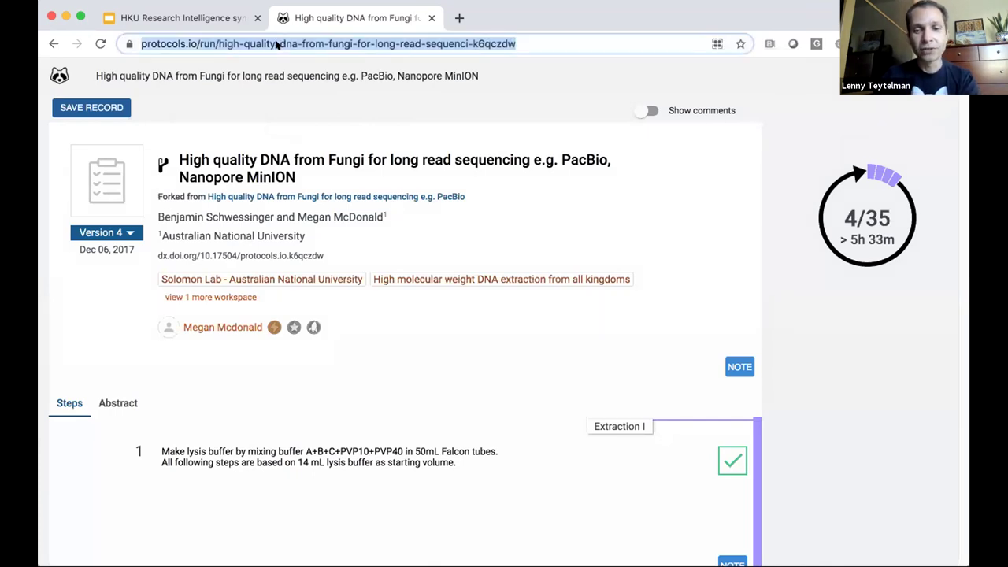
pyautogui.write('protocols.io/group')
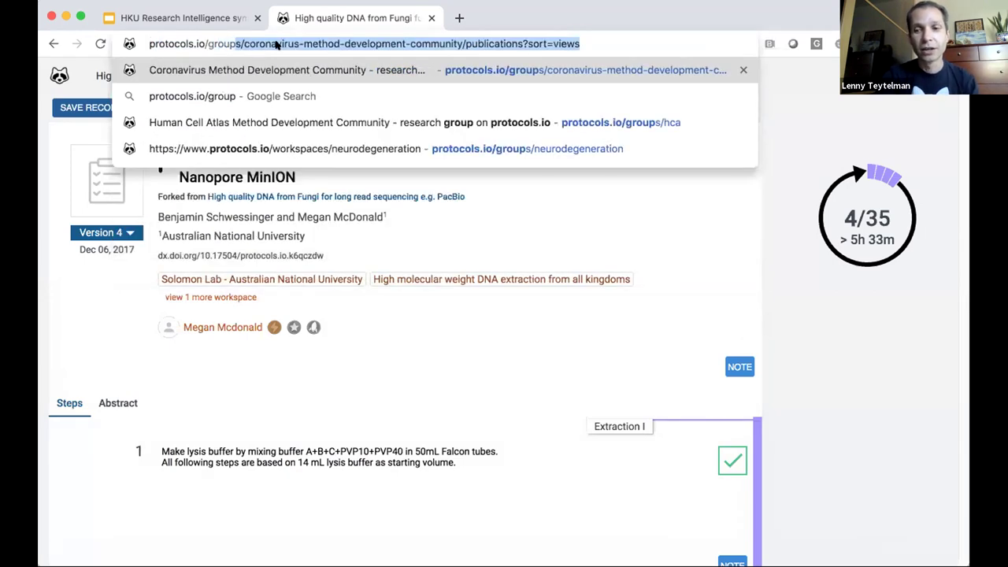
pyautogui.press('Return')
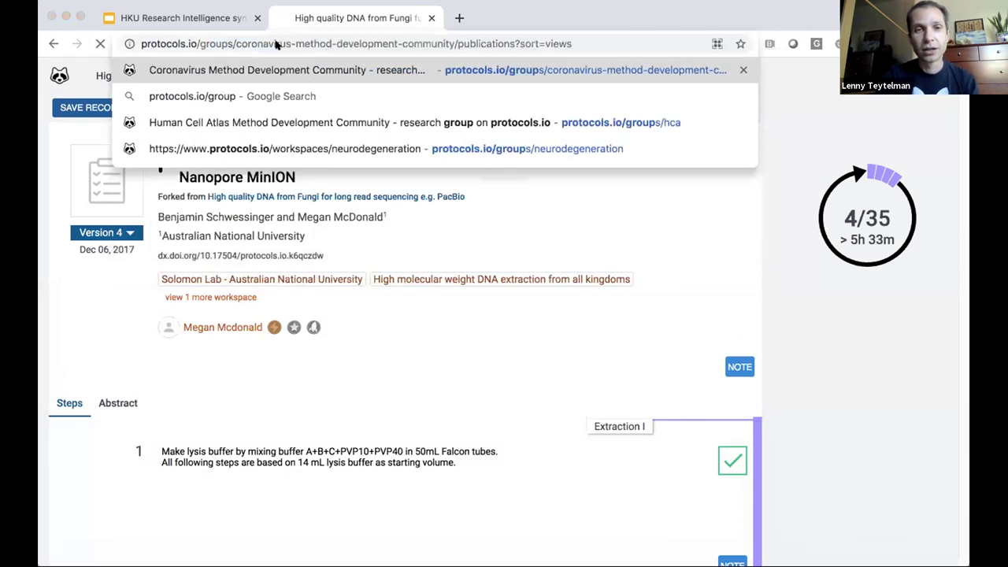
pyautogui.click(613, 204)
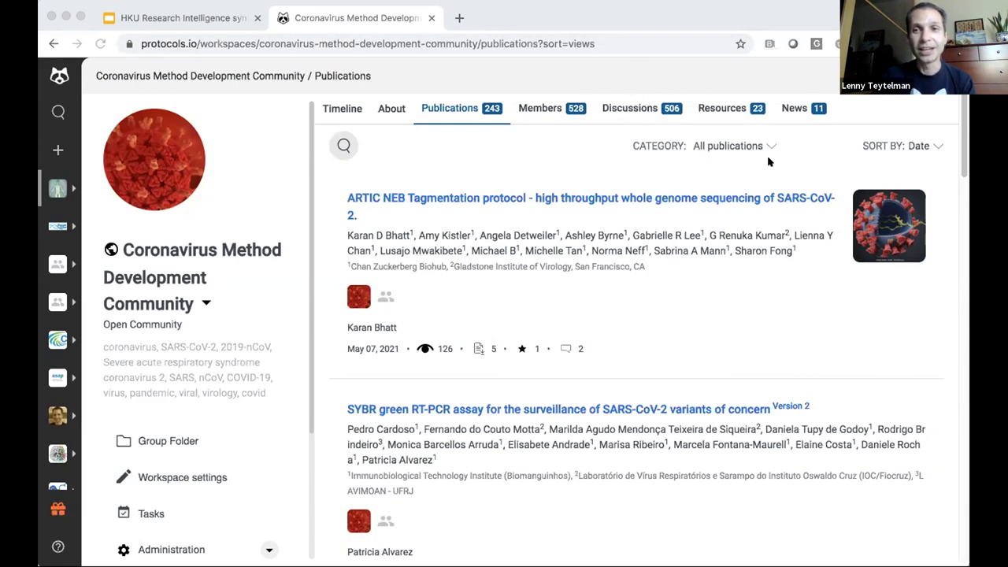
# Step: Sort the community's publications by views and open Version 1 of the nCoV-2019 sequencing protocol
pyautogui.click(732, 147)
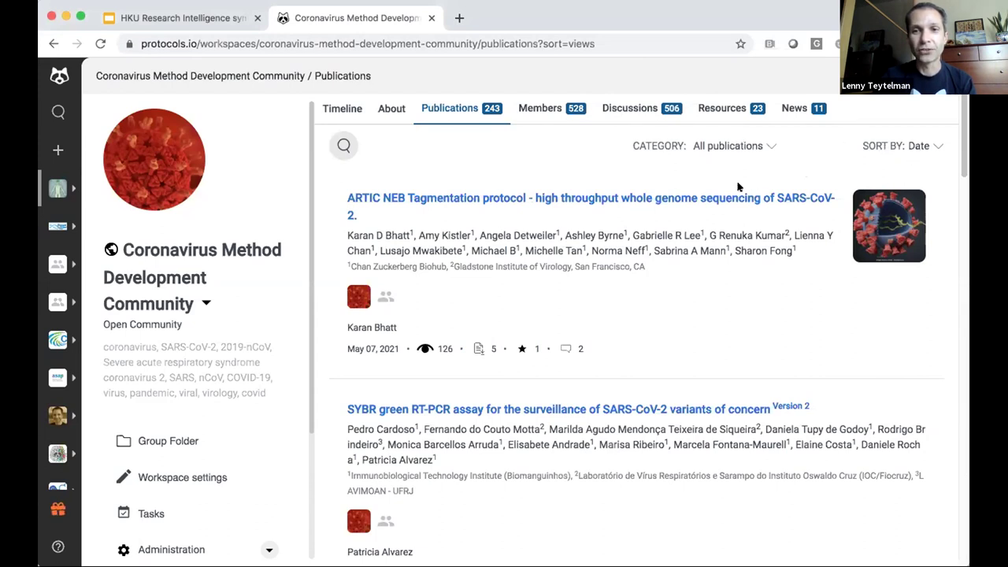
pyautogui.click(934, 144)
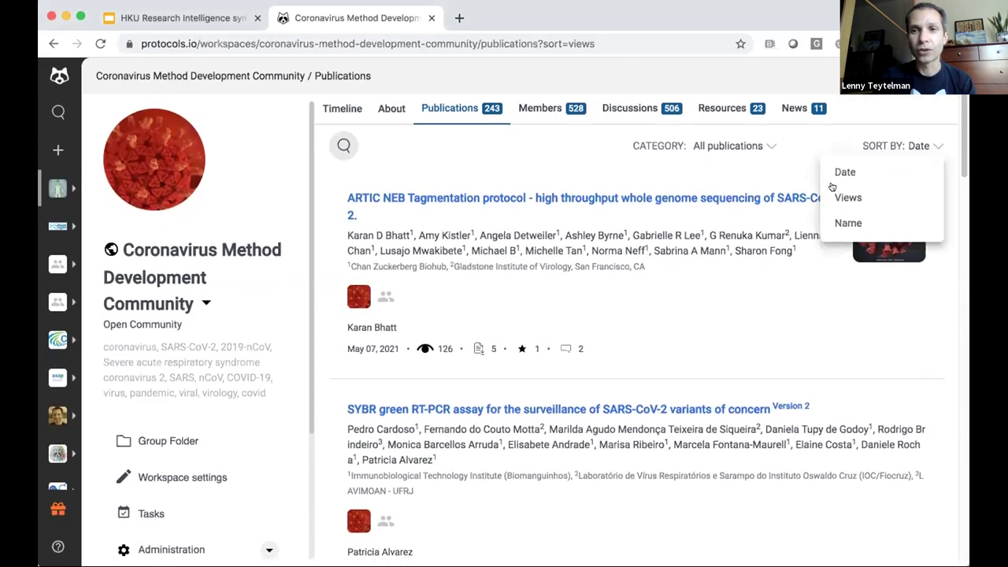
pyautogui.click(836, 197)
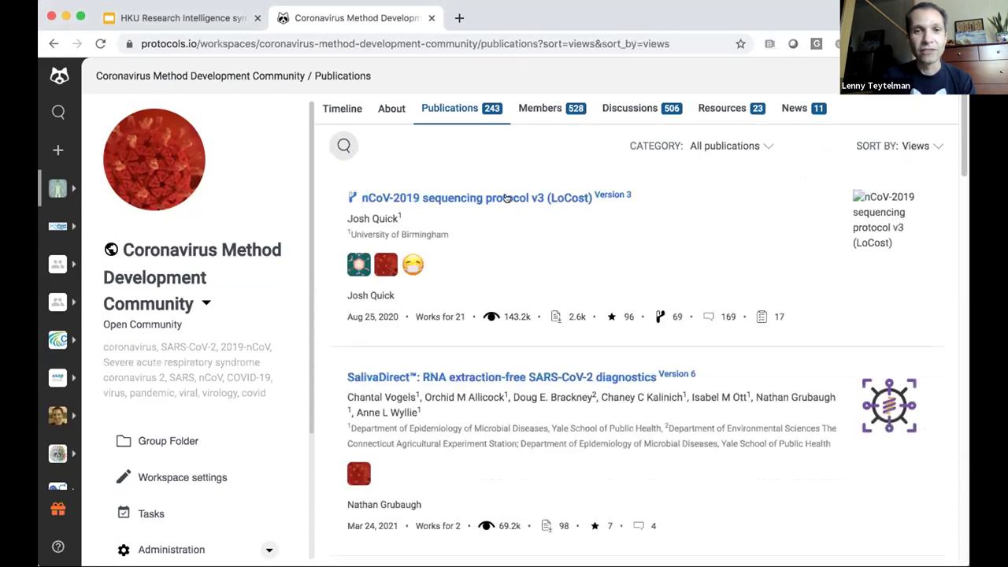
pyautogui.click(507, 197)
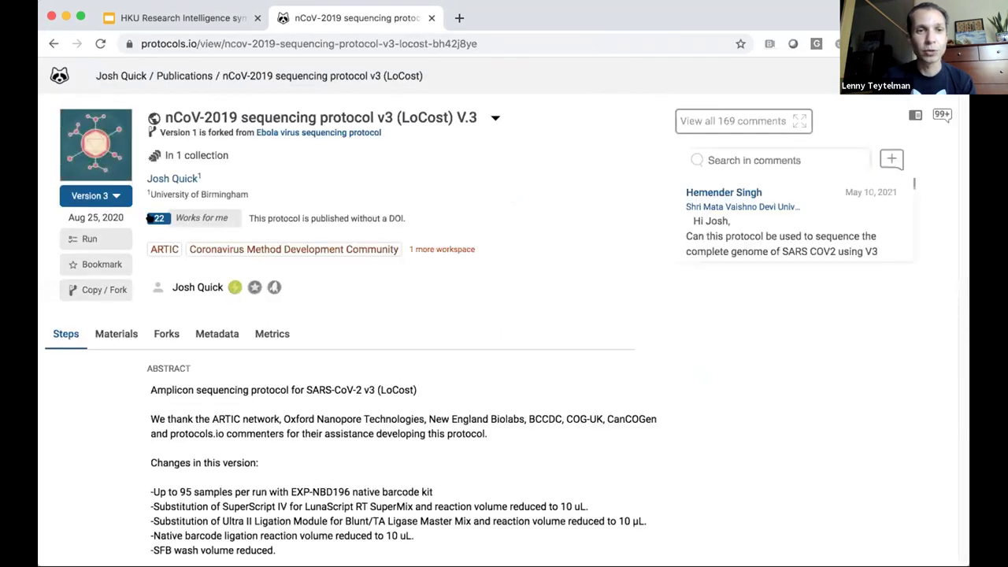
pyautogui.click(99, 196)
pyautogui.click(95, 260)
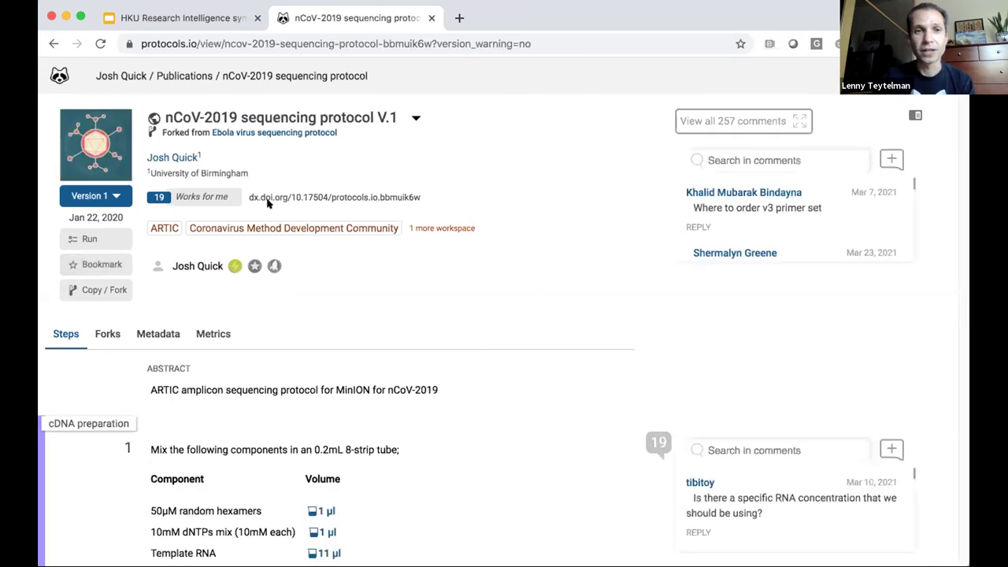
# Step: Open the original Ebola virus sequencing protocol in a new tab, then return to the nCoV-2019 fork
pyautogui.moveTo(184, 131); pyautogui.dragTo(346, 133)
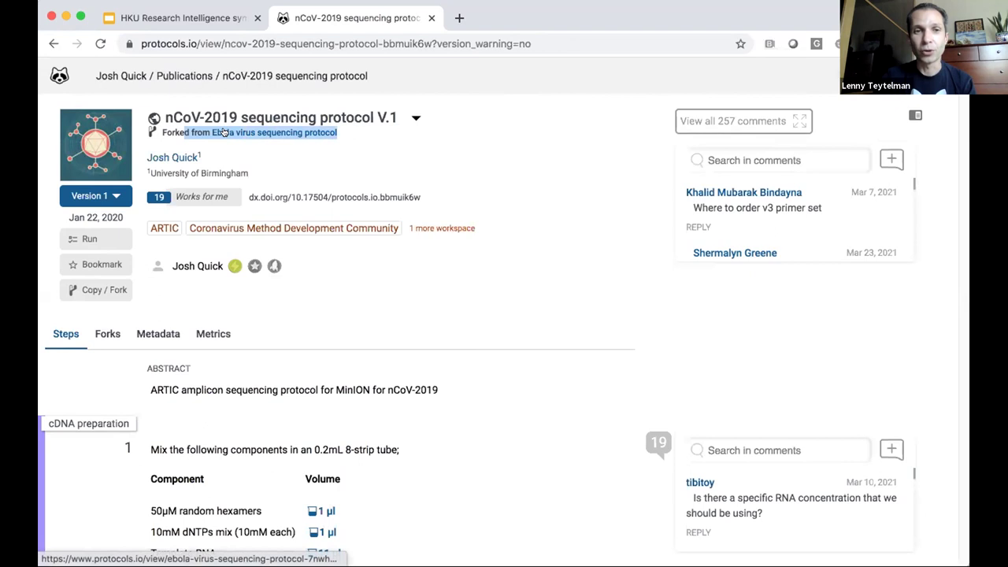
pyautogui.click(226, 133)
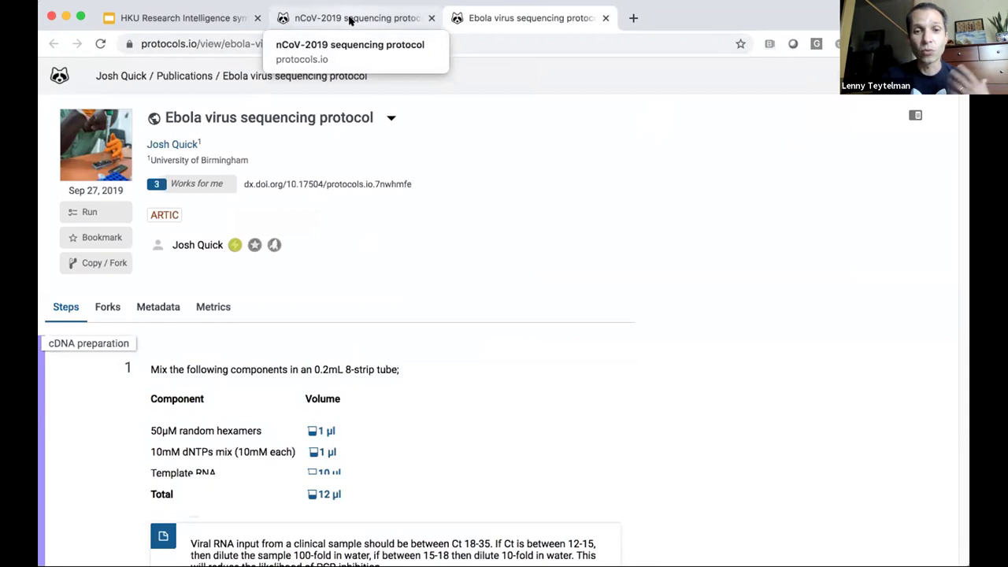
pyautogui.click(350, 20)
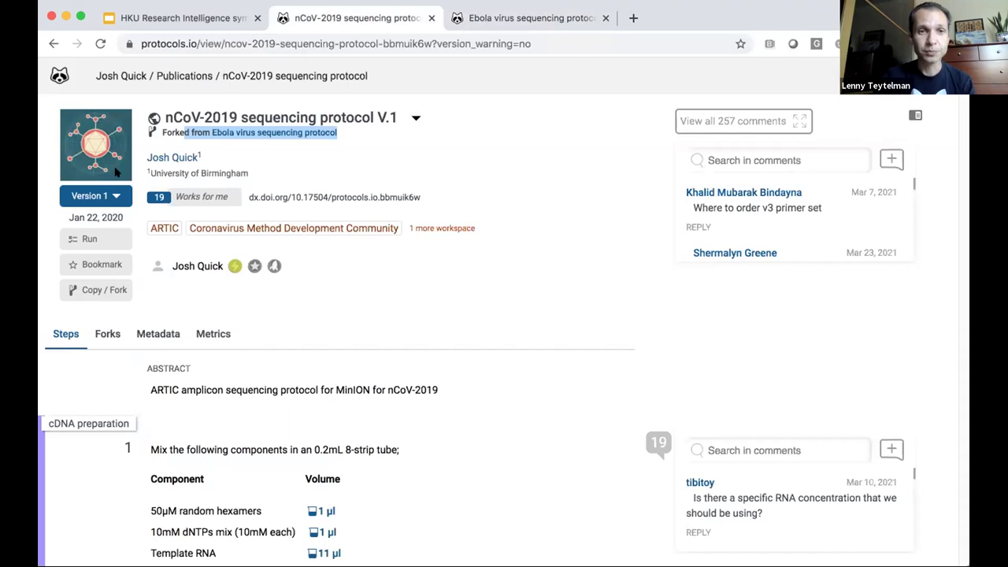
pyautogui.click(413, 116)
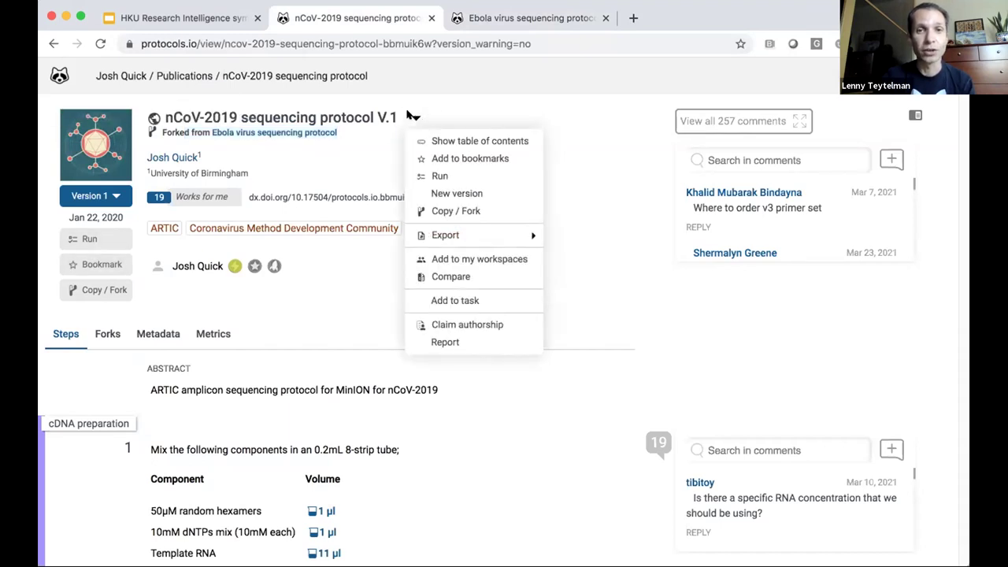
pyautogui.click(439, 277)
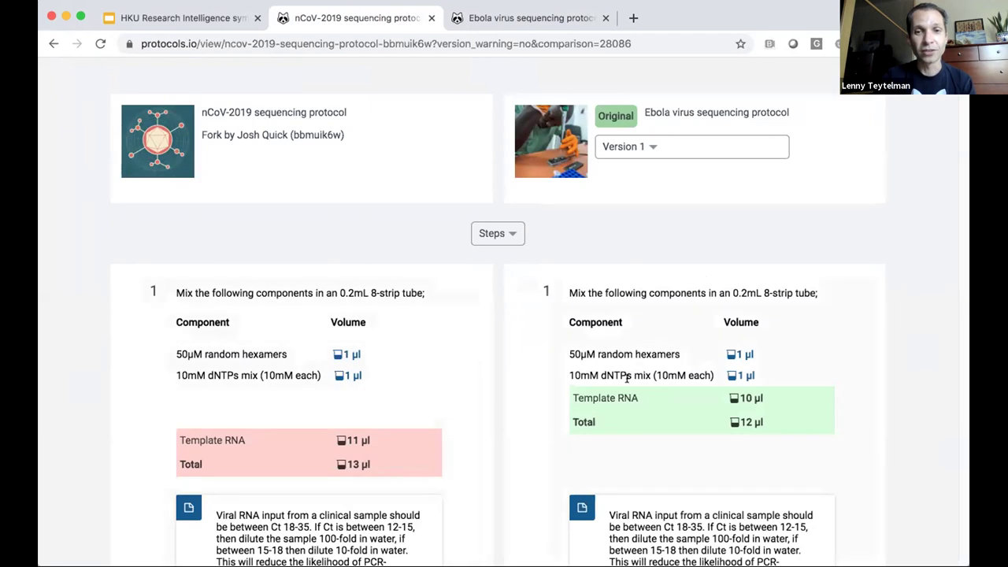
pyautogui.scroll(-1, 615, 376)
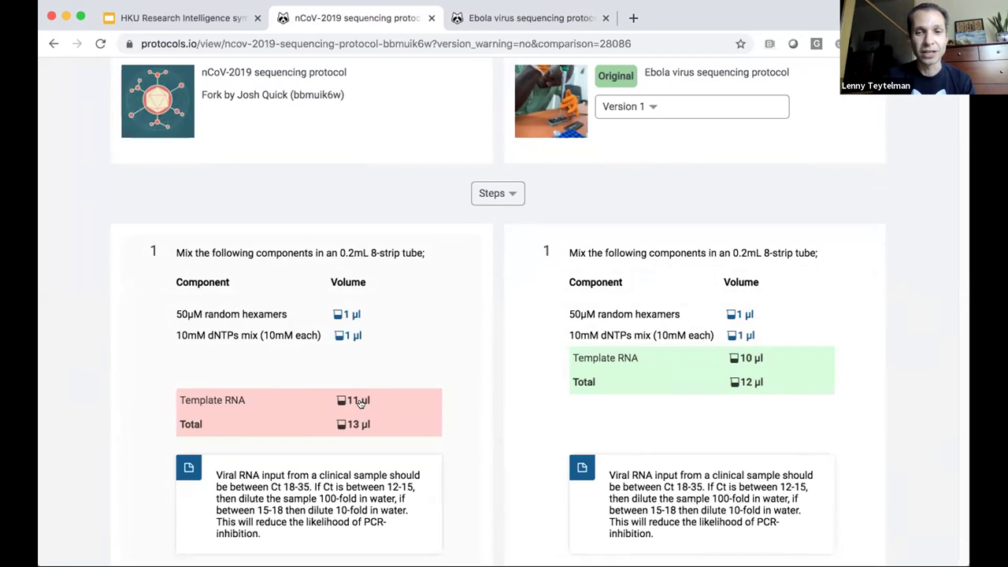
pyautogui.scroll(-6, 353, 390)
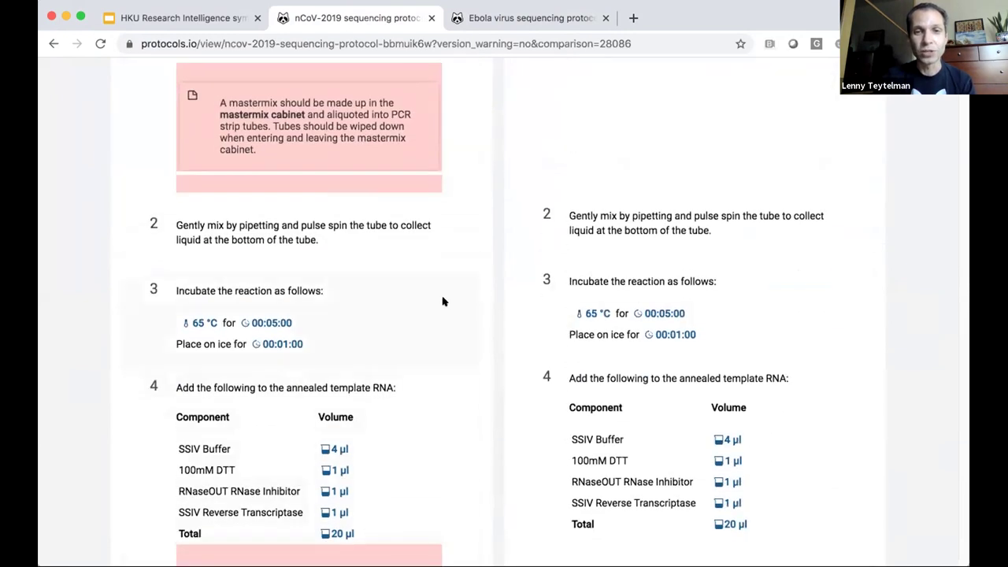
pyautogui.scroll(-5, 439, 311)
pyautogui.scroll(13, 439, 312)
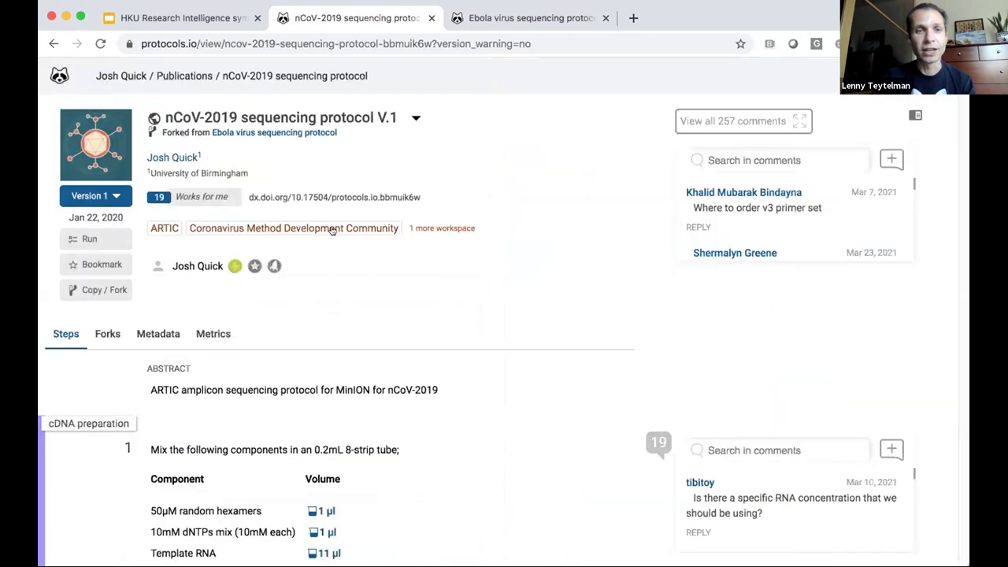
# Step: View the Metrics tab: 143,214 total views, 4,108 exports, 231 bookmarks and 57 forks
pyautogui.moveTo(332, 229)
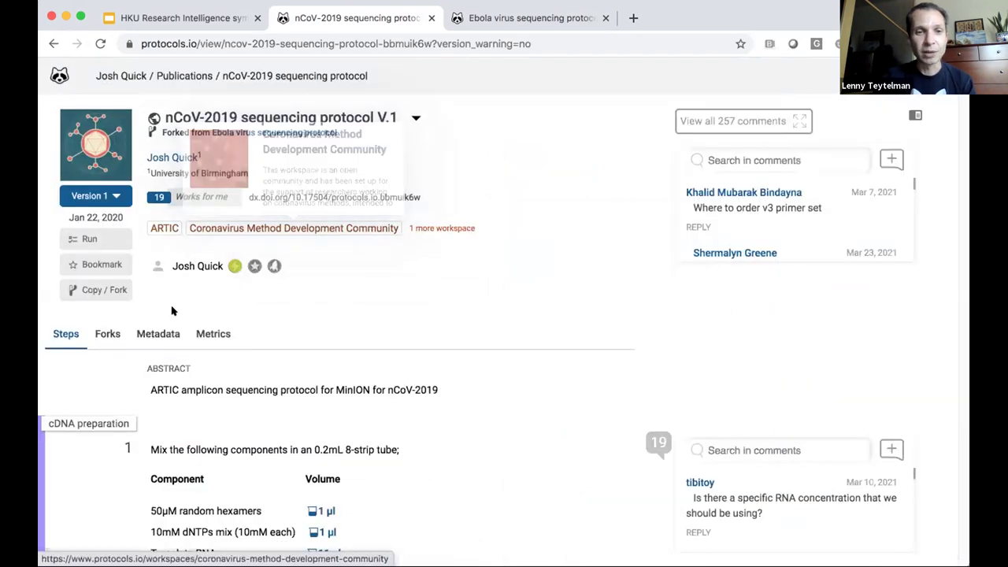
pyautogui.click(202, 334)
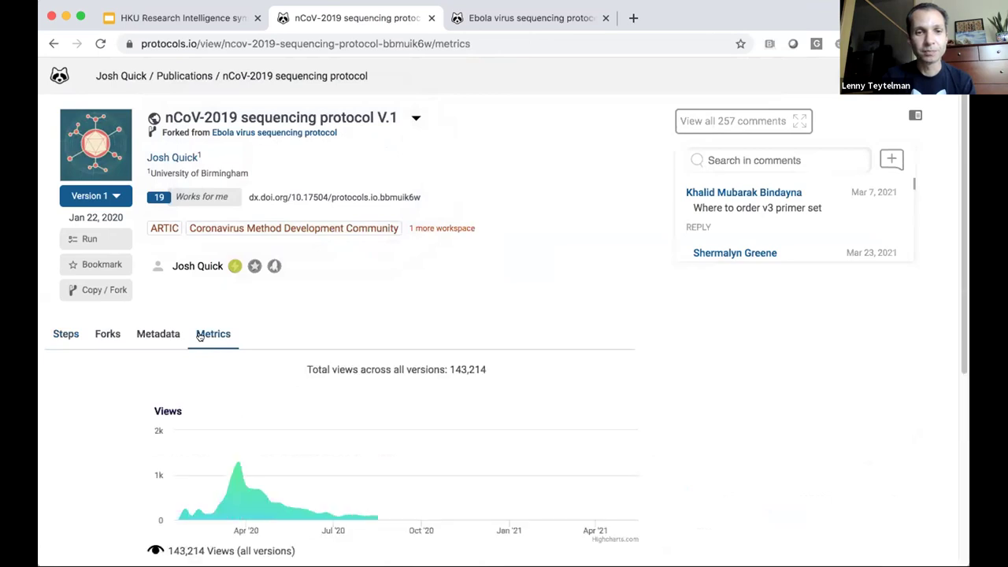
pyautogui.scroll(-3, 201, 335)
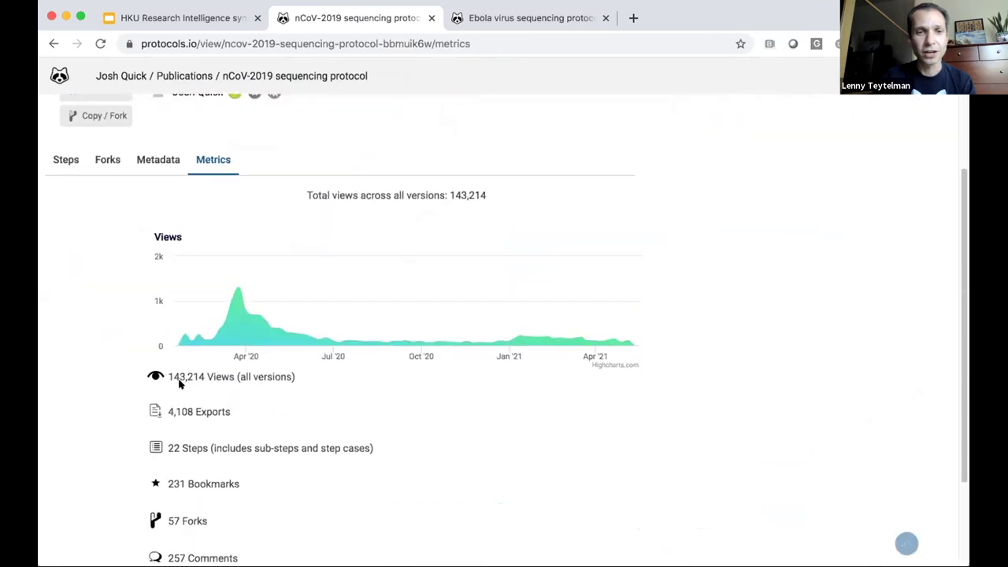
pyautogui.scroll(3, 154, 156)
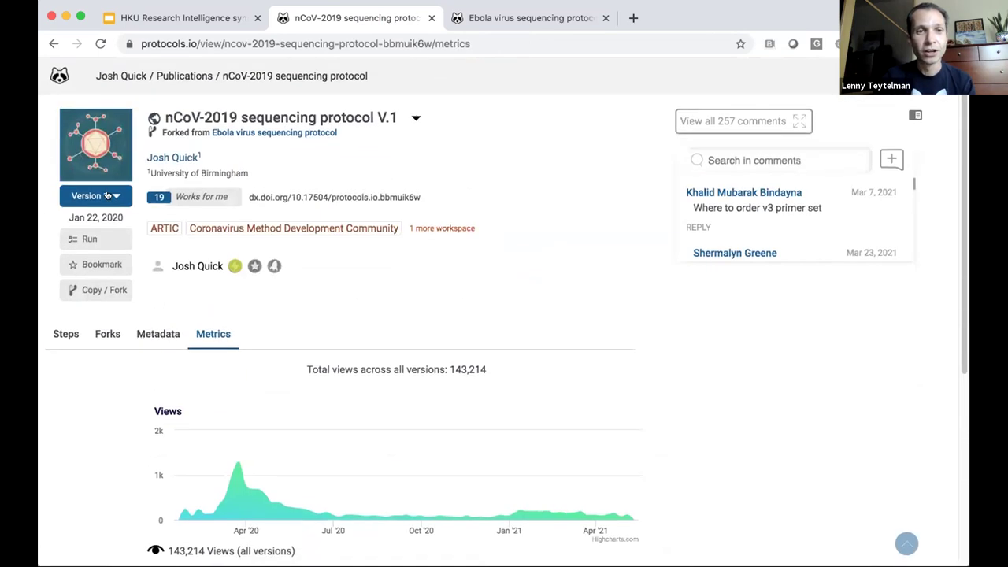
pyautogui.click(95, 195)
# Step: Switch to Version 3 (LoCost) and review its metrics: 2,633 exports, 96 bookmarks, 71 forks
pyautogui.click(104, 222)
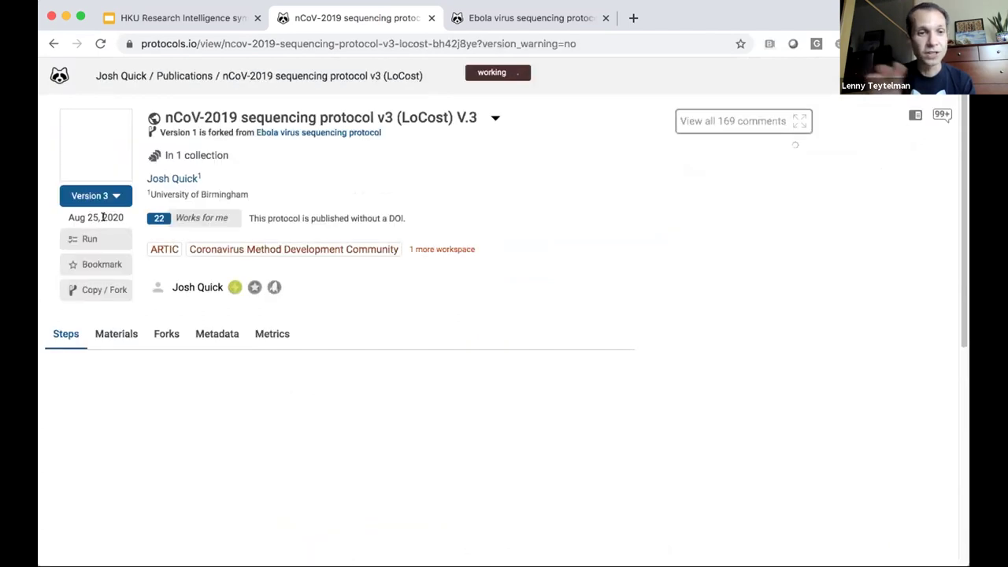
pyautogui.scroll(-2, 250, 266)
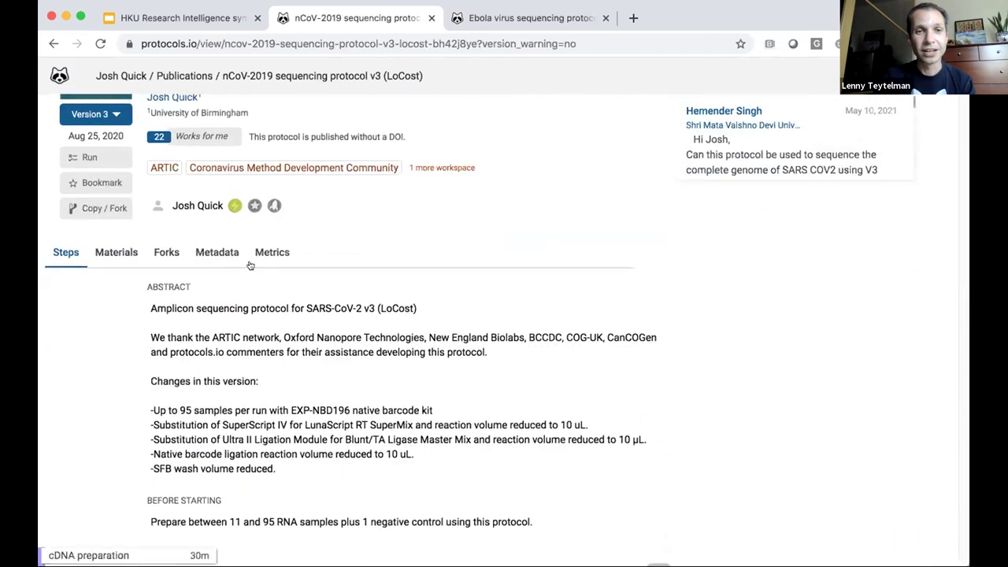
pyautogui.click(268, 253)
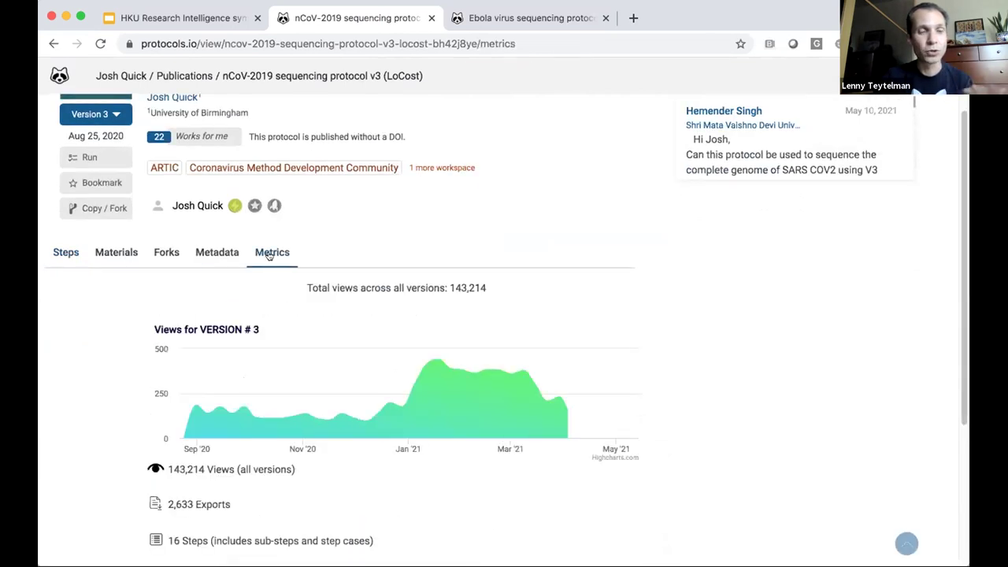
pyautogui.scroll(-4, 264, 264)
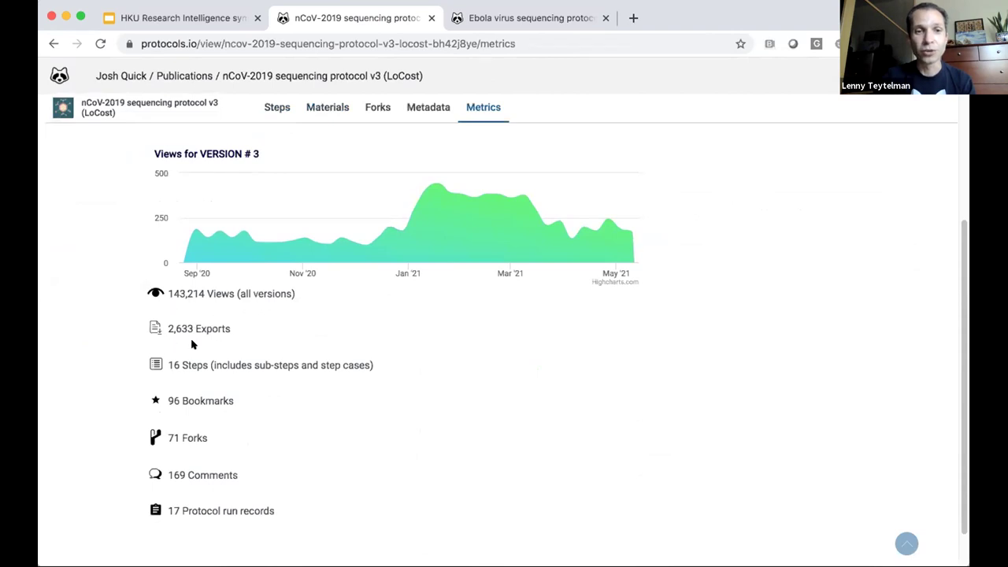
pyautogui.scroll(-1, 193, 378)
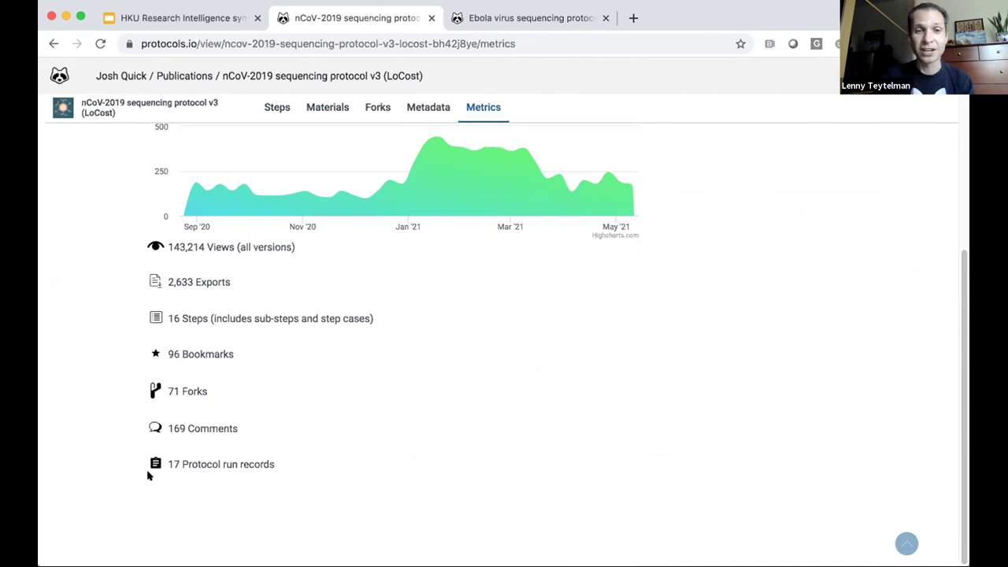
pyautogui.scroll(5, 149, 469)
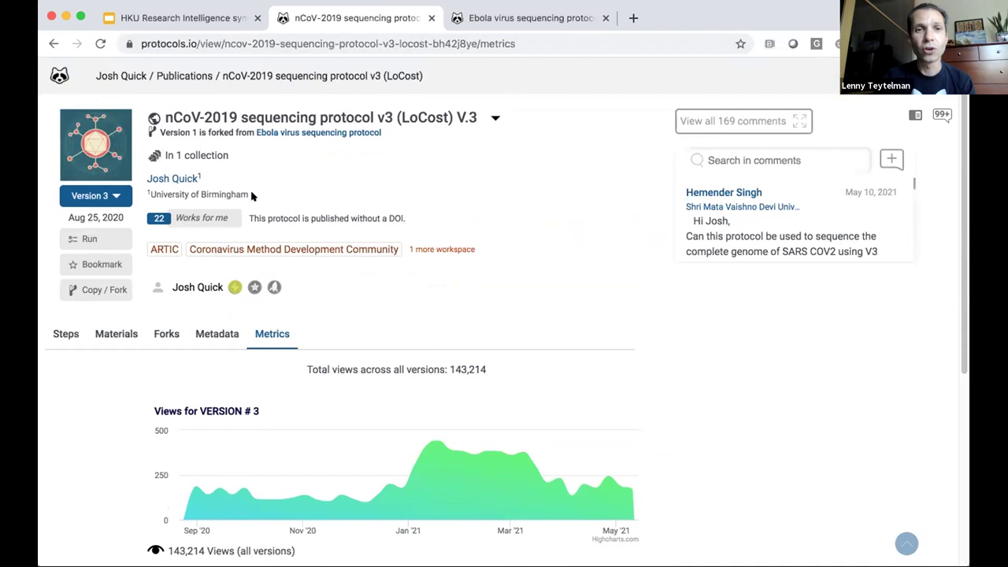
pyautogui.moveTo(255, 249)
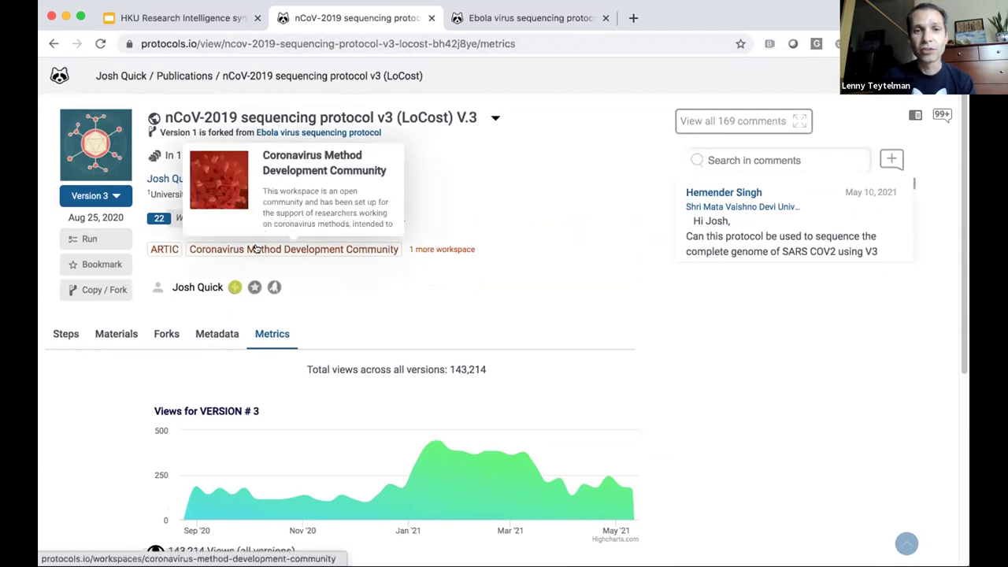
# Step: Open the Coronavirus Method Development Community workspace tag and show its 243 publications
pyautogui.click(364, 249)
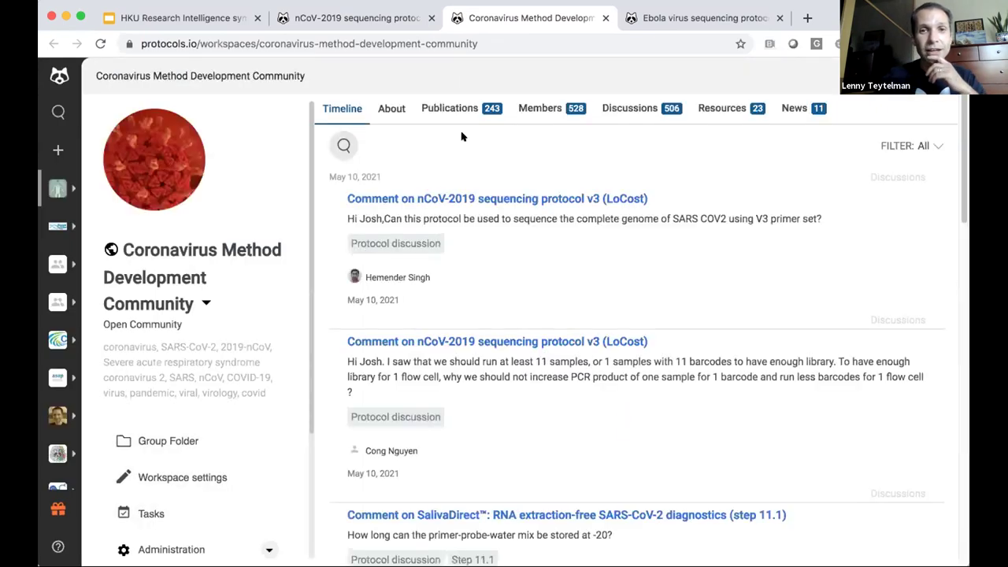
pyautogui.click(447, 108)
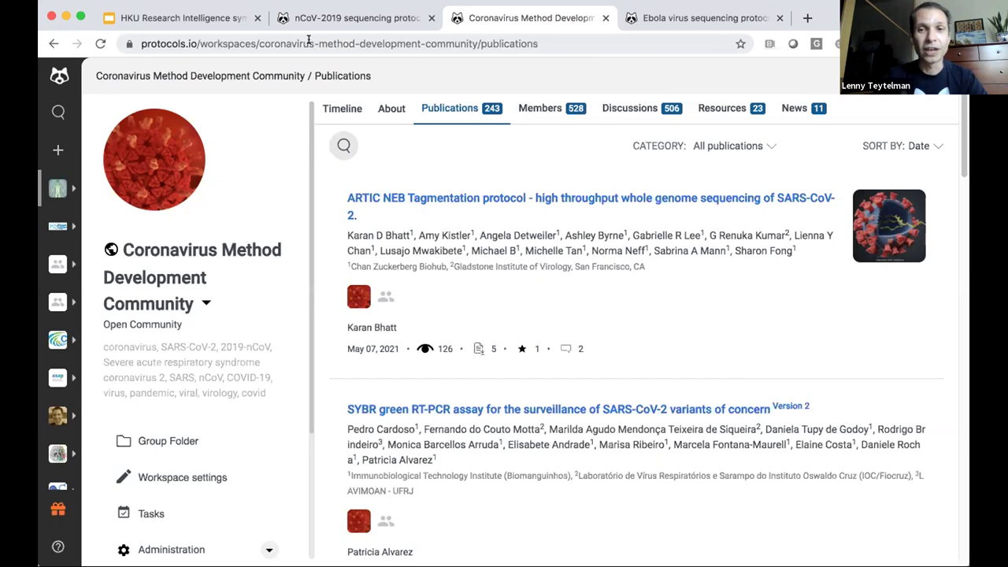
# Step: Present the HKU symposium deck from slide 17, 'Organizations encouraging use of protocols.io'
pyautogui.click(208, 19)
pyautogui.scroll(-5, 125, 384)
pyautogui.scroll(-3, 126, 384)
pyautogui.scroll(-4, 126, 384)
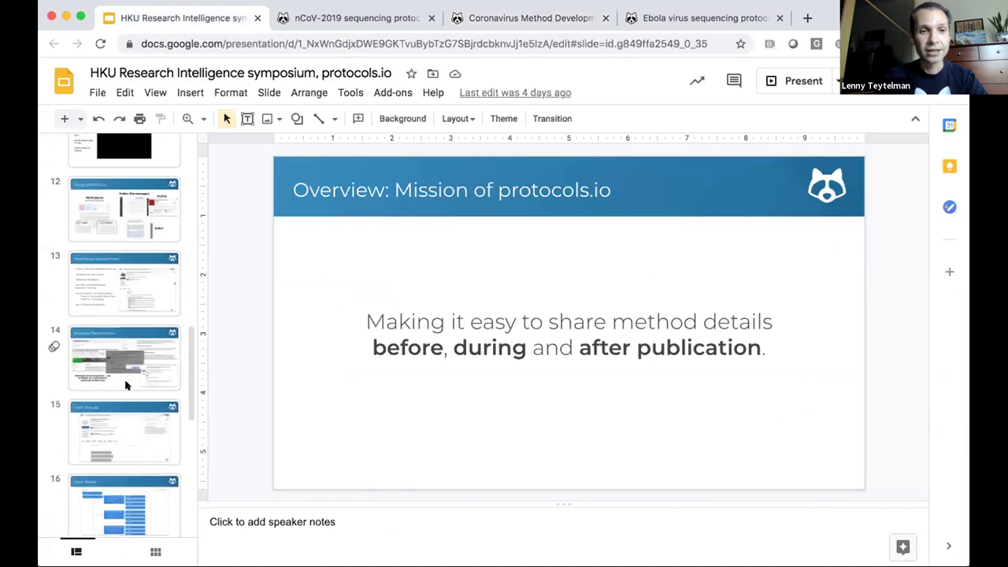
pyautogui.scroll(-1, 126, 384)
pyautogui.click(127, 344)
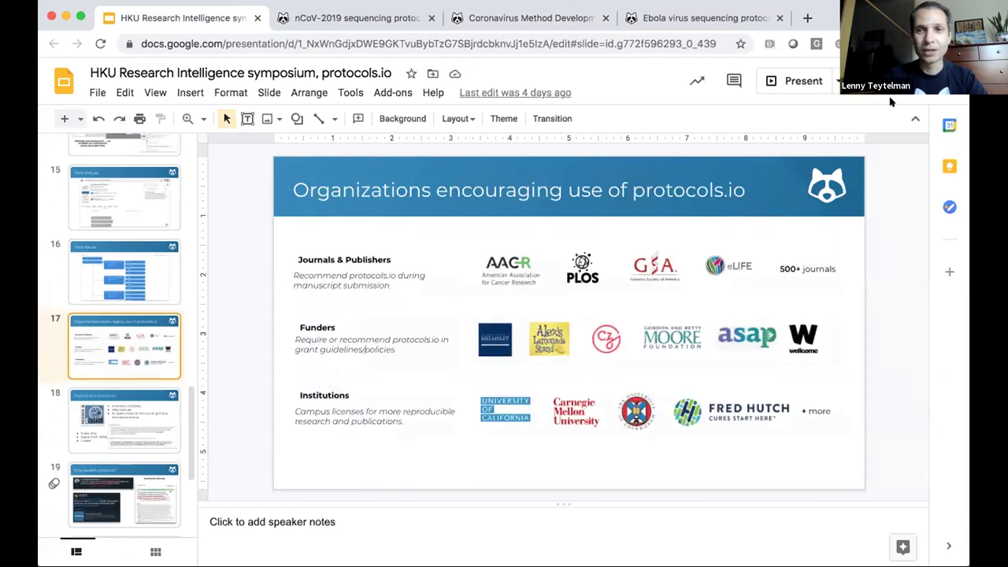
pyautogui.click(795, 81)
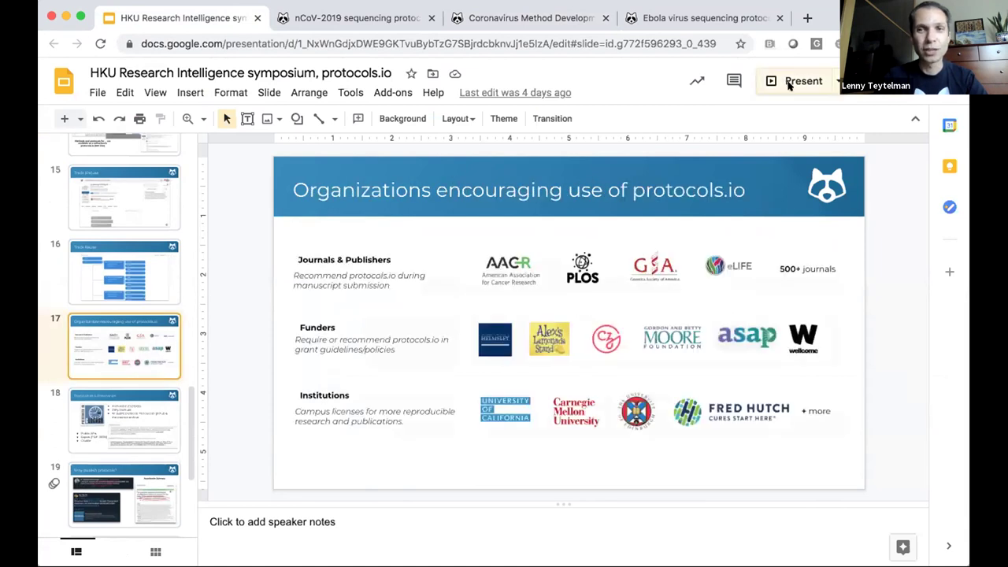
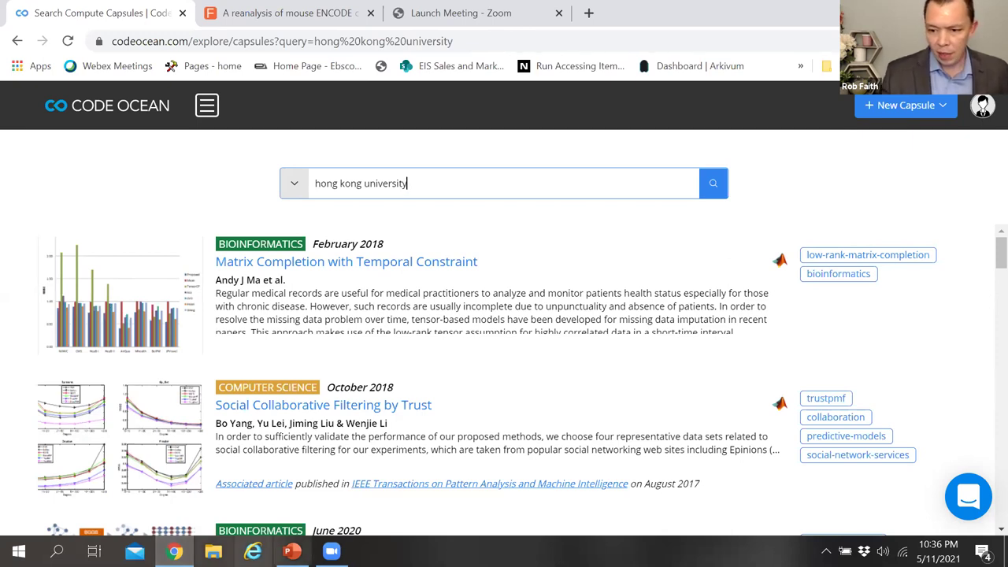
pyautogui.click(983, 260)
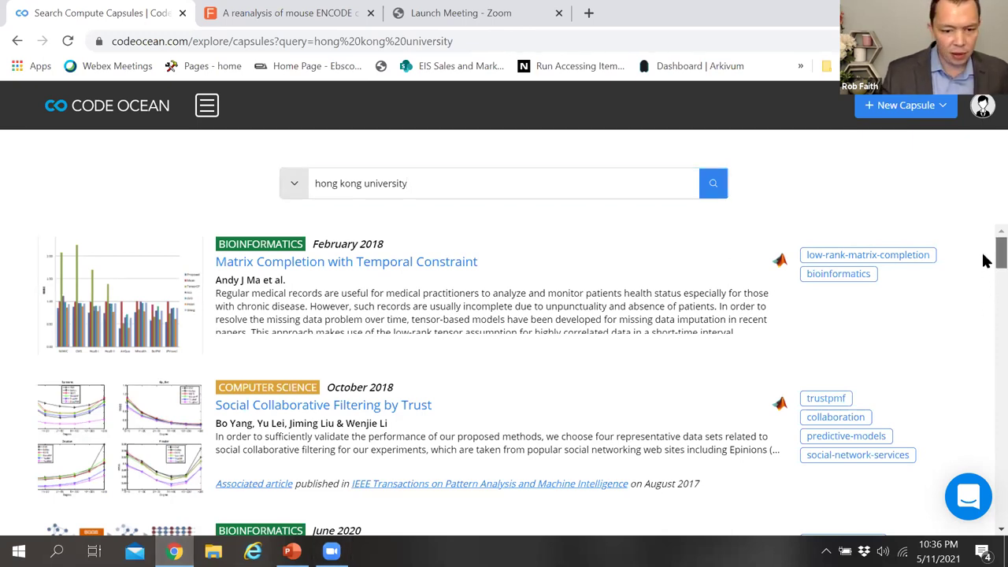
pyautogui.scroll(-3, 983, 261)
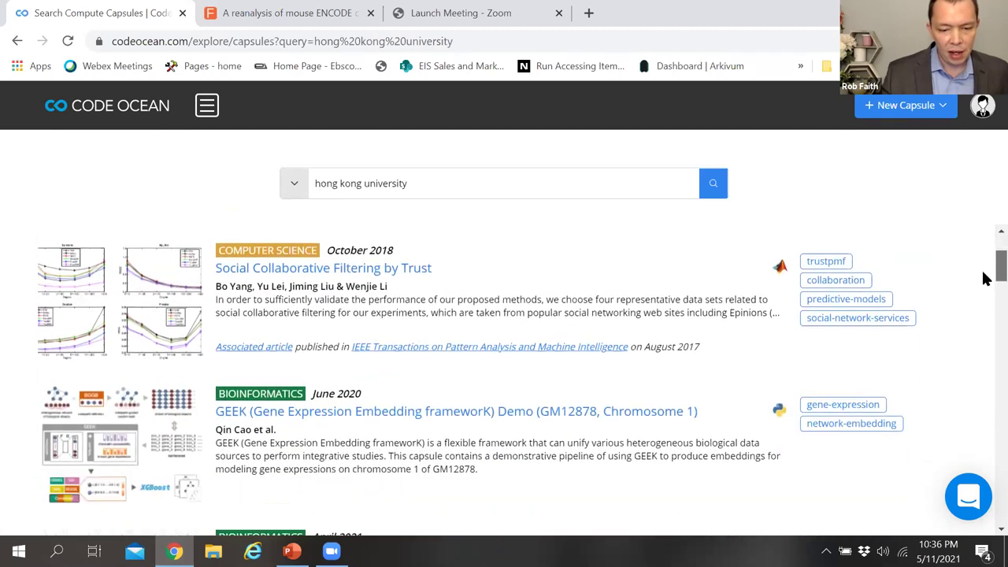
pyautogui.scroll(-1, 982, 267)
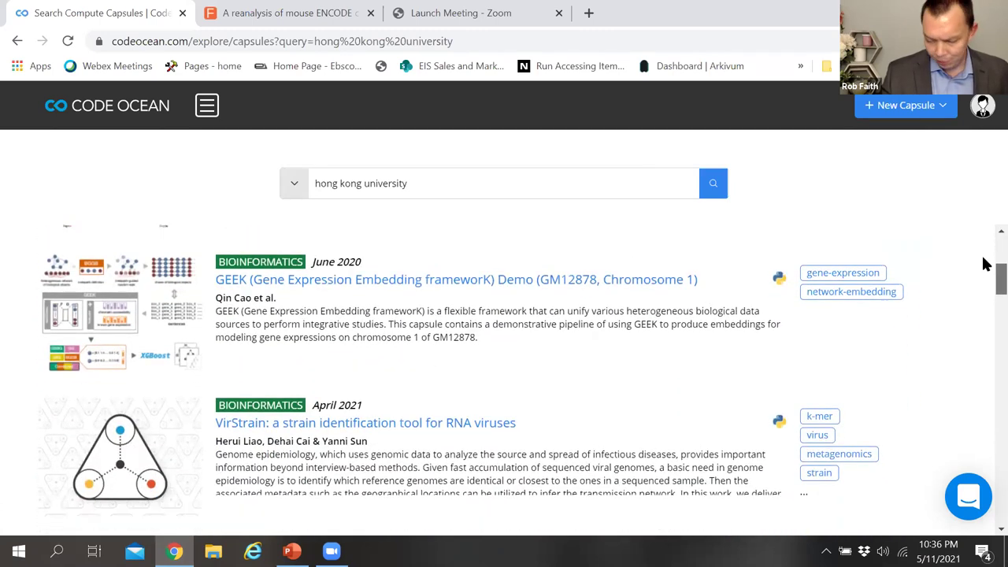
pyautogui.scroll(3, 982, 265)
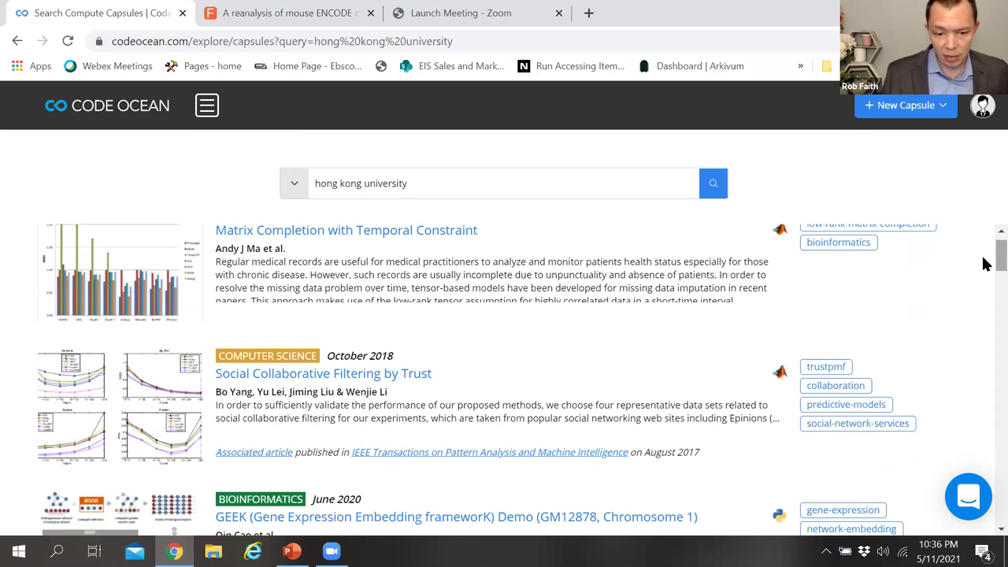
pyautogui.scroll(1, 982, 264)
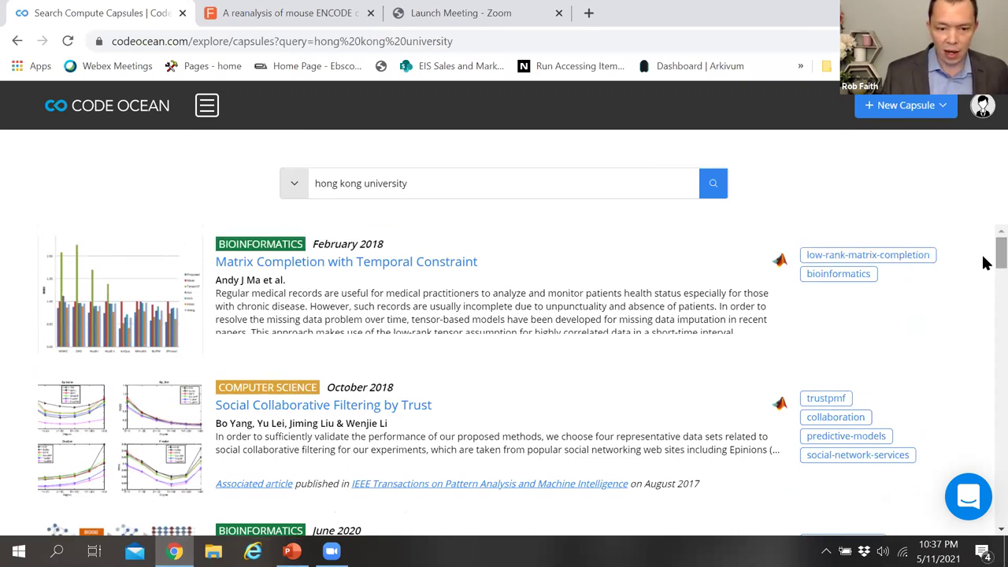
pyautogui.scroll(-4, 982, 264)
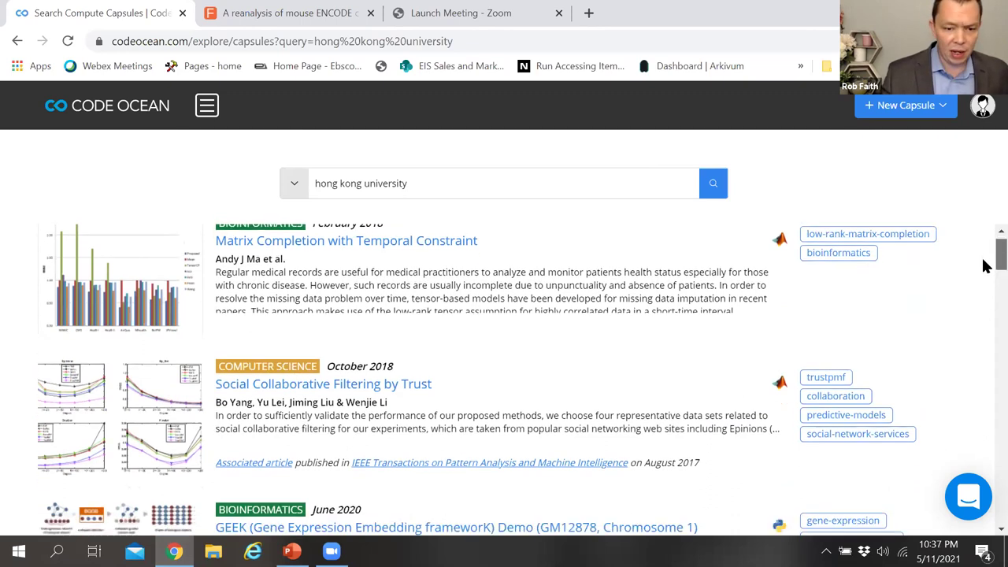
pyautogui.scroll(-3, 983, 283)
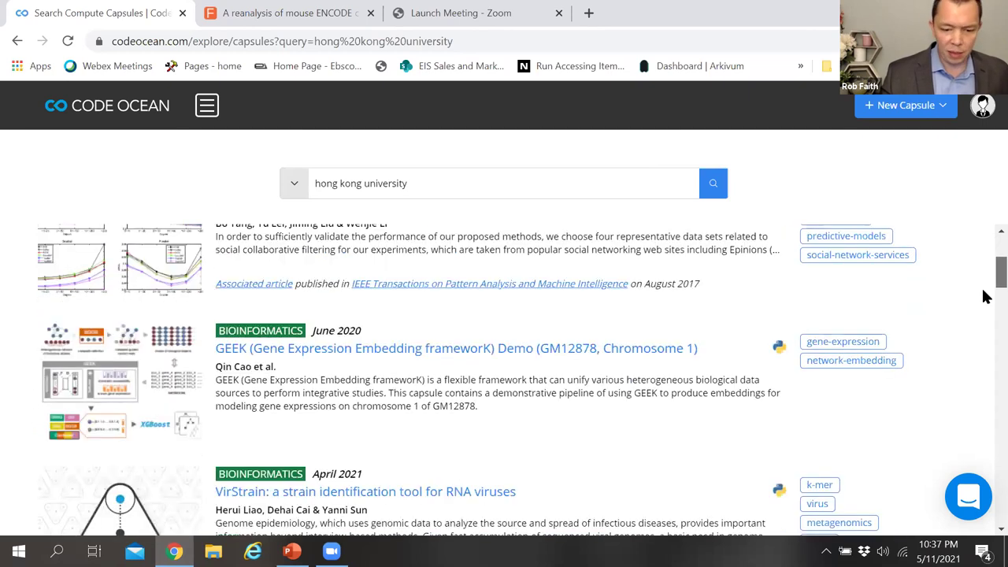
pyautogui.scroll(6, 986, 244)
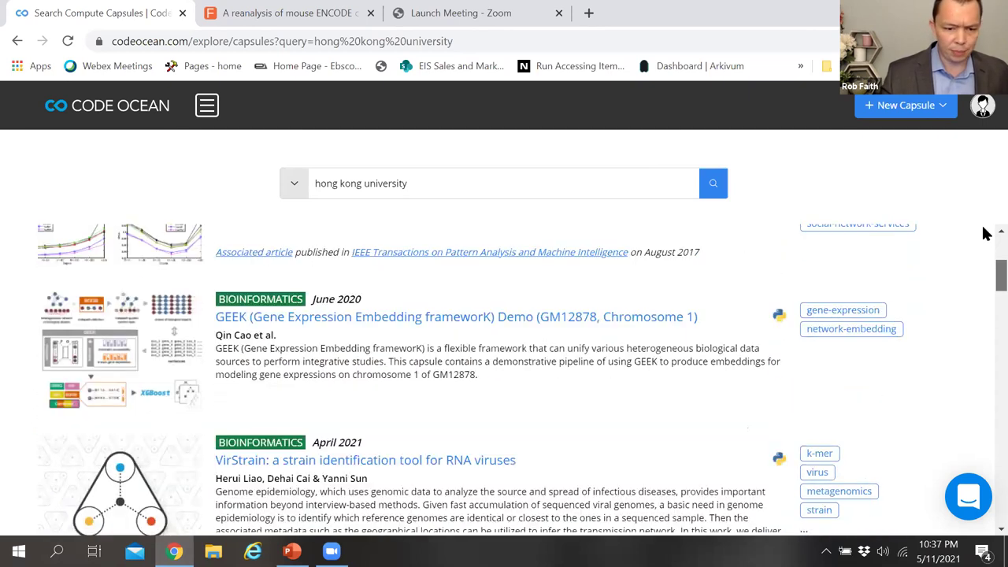
# Step: Switch to the F1000Research mouse ENCODE article and scroll down to its embedded Code Ocean capsule
pyautogui.click(283, 14)
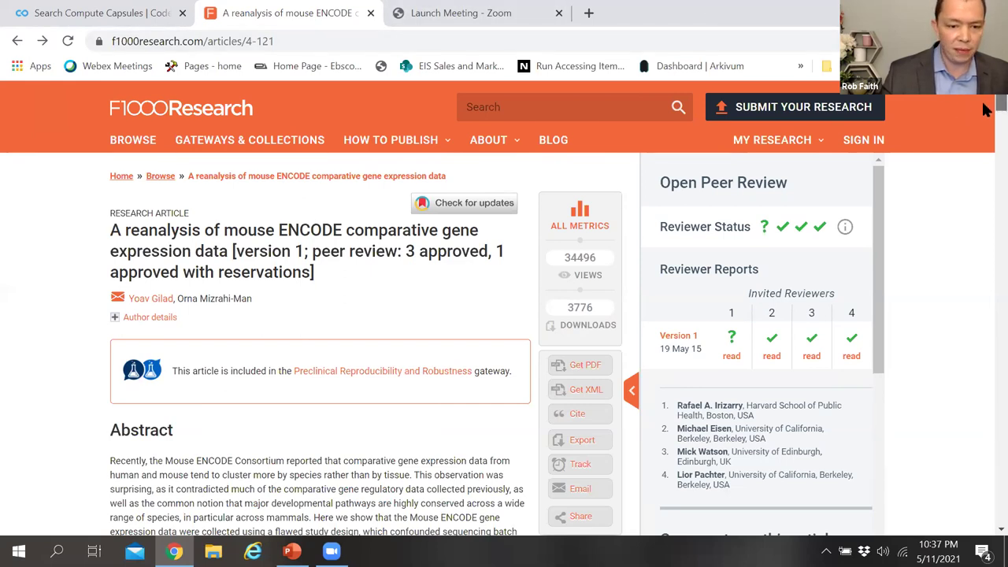
pyautogui.scroll(-2, 982, 110)
pyautogui.scroll(-2, 982, 126)
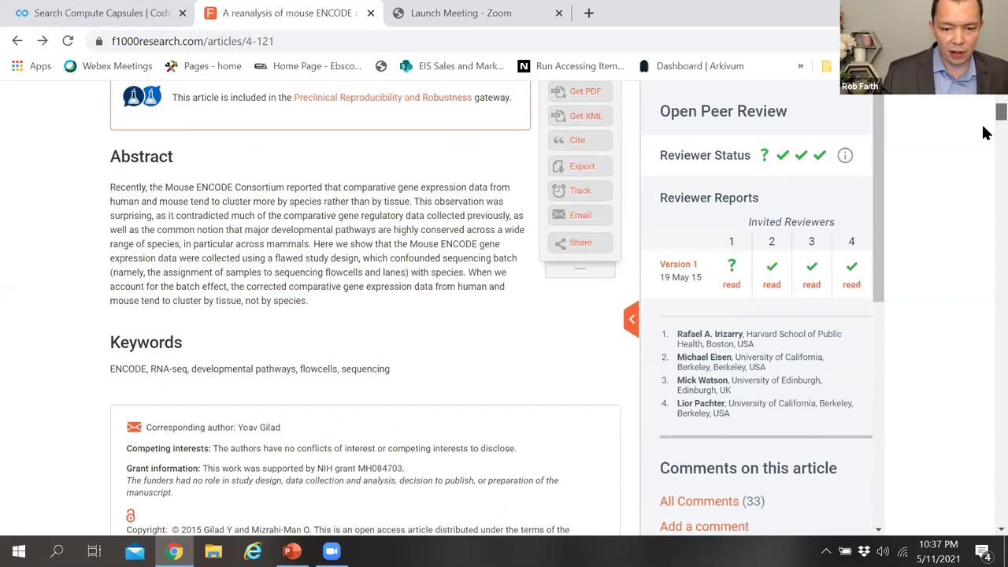
pyautogui.scroll(-2, 982, 134)
pyautogui.scroll(-3, 983, 150)
pyautogui.scroll(-3, 983, 161)
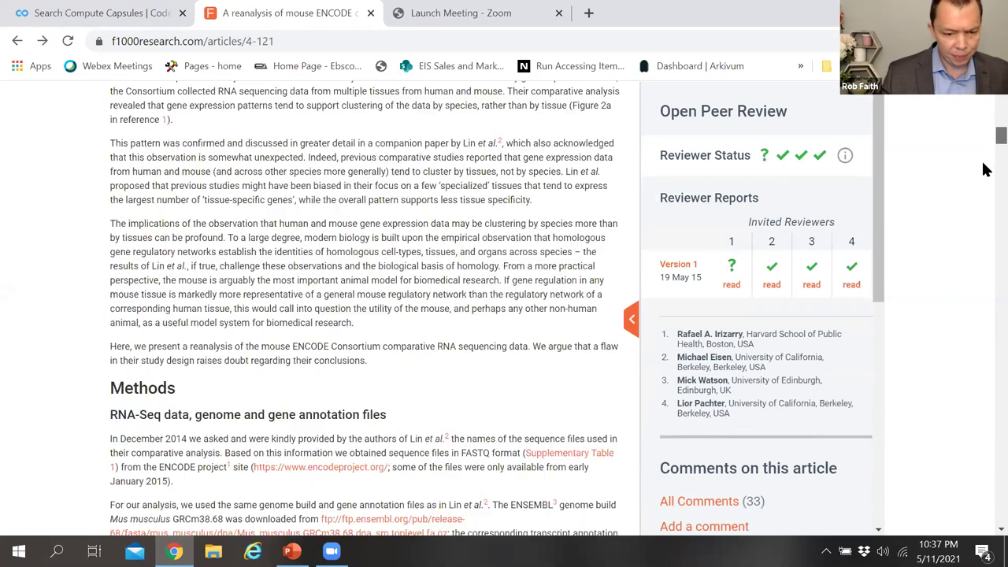
pyautogui.scroll(-2, 982, 177)
pyautogui.scroll(-5, 982, 201)
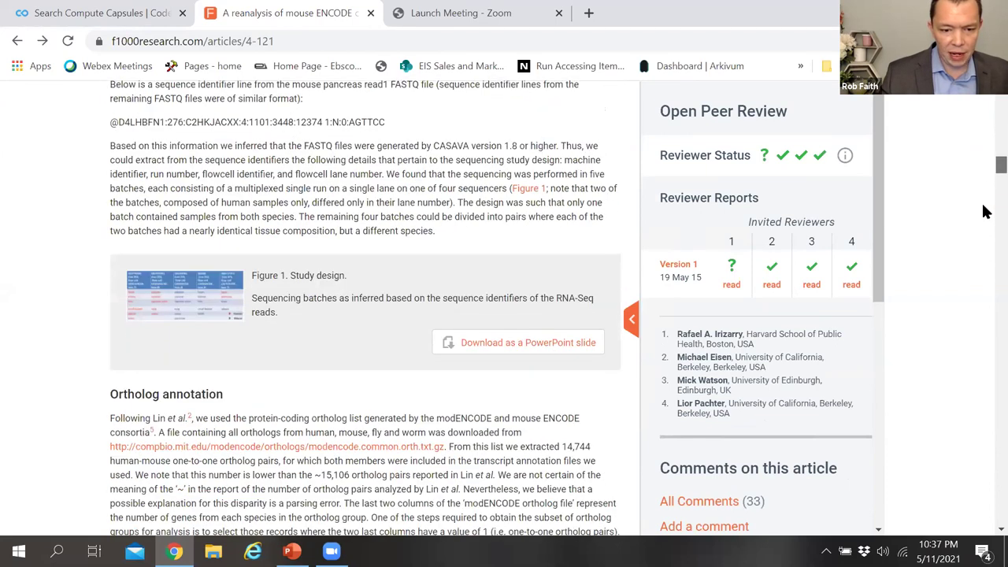
pyautogui.scroll(-5, 984, 236)
pyautogui.scroll(-5, 984, 246)
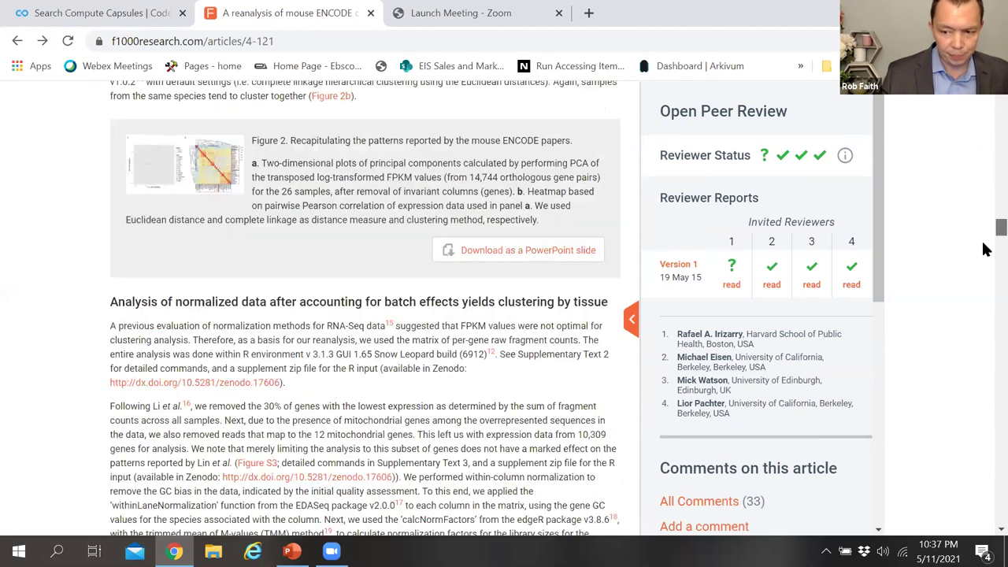
pyautogui.scroll(-5, 983, 268)
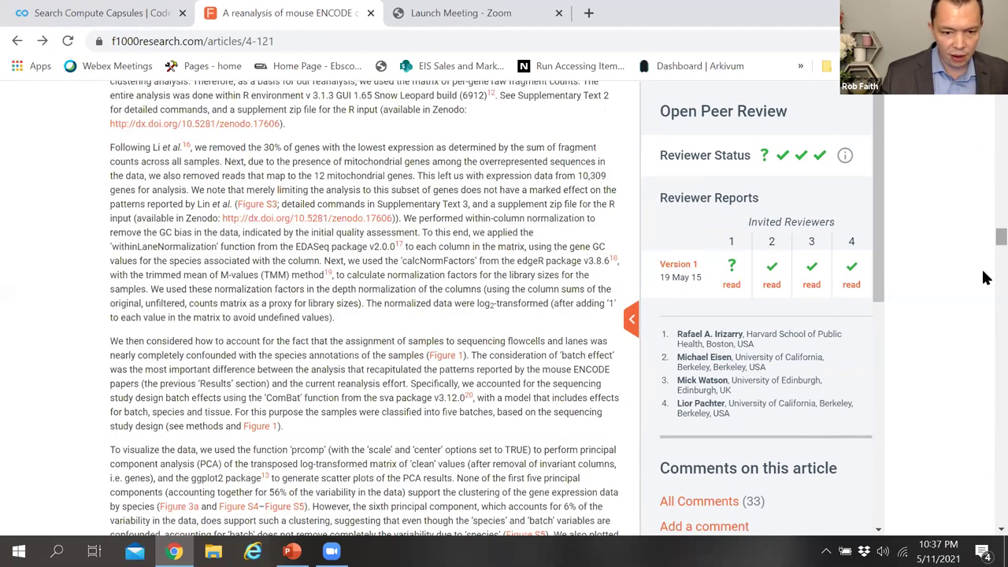
pyautogui.scroll(-10, 983, 277)
pyautogui.scroll(2, 982, 274)
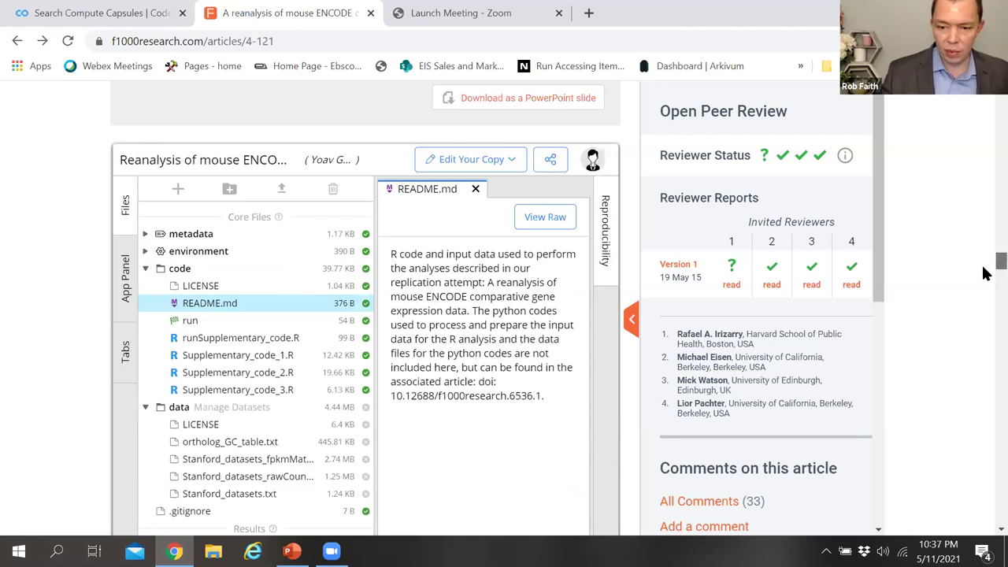
pyautogui.scroll(-1, 983, 277)
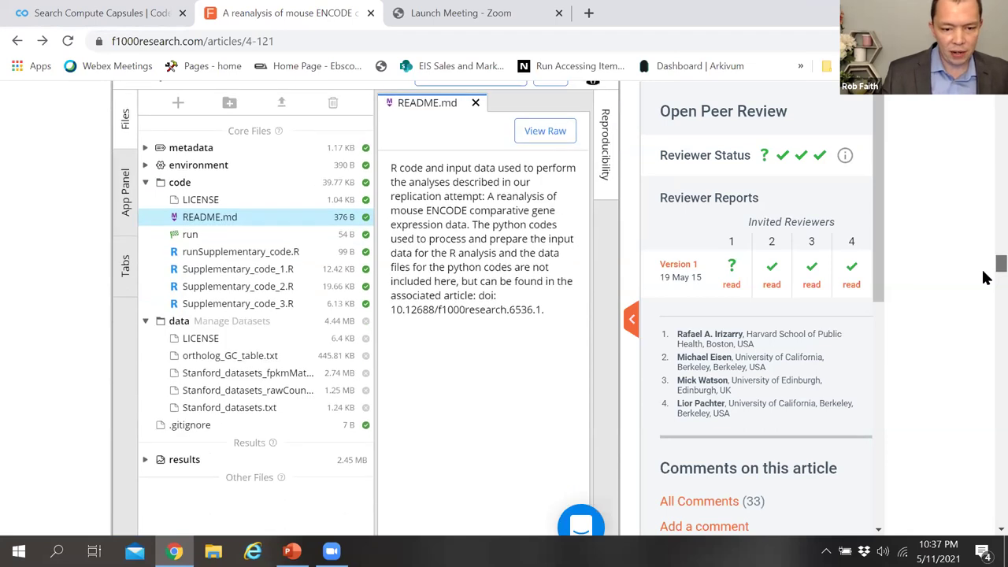
pyautogui.scroll(-1, 982, 277)
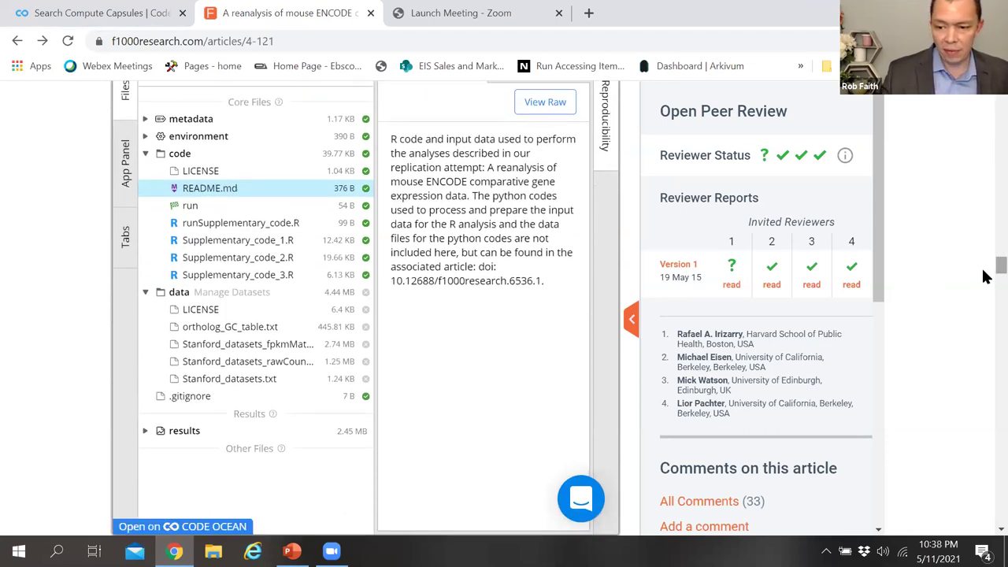
pyautogui.scroll(1, 984, 271)
pyautogui.scroll(1, 982, 269)
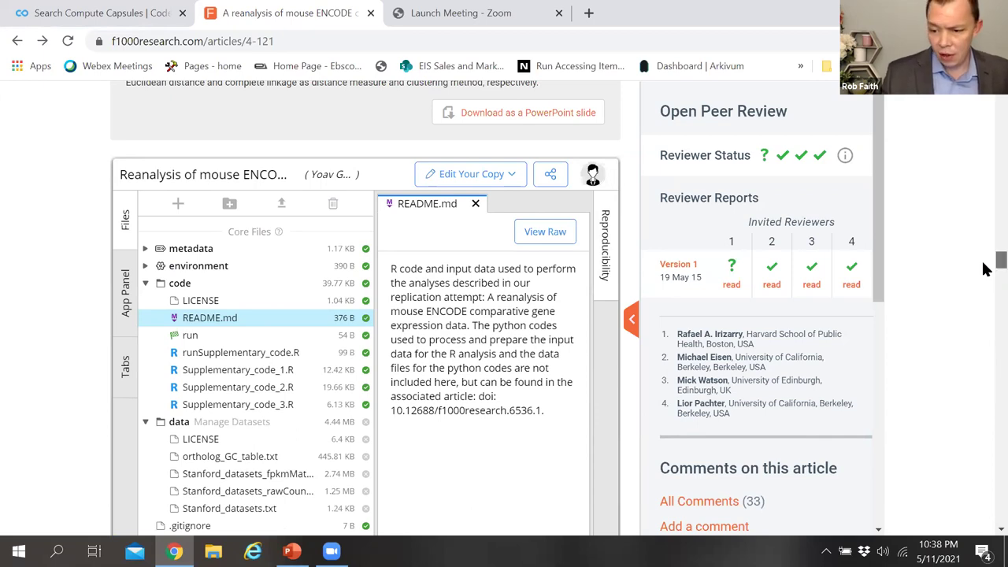
pyautogui.scroll(4, 983, 268)
pyautogui.scroll(1, 982, 256)
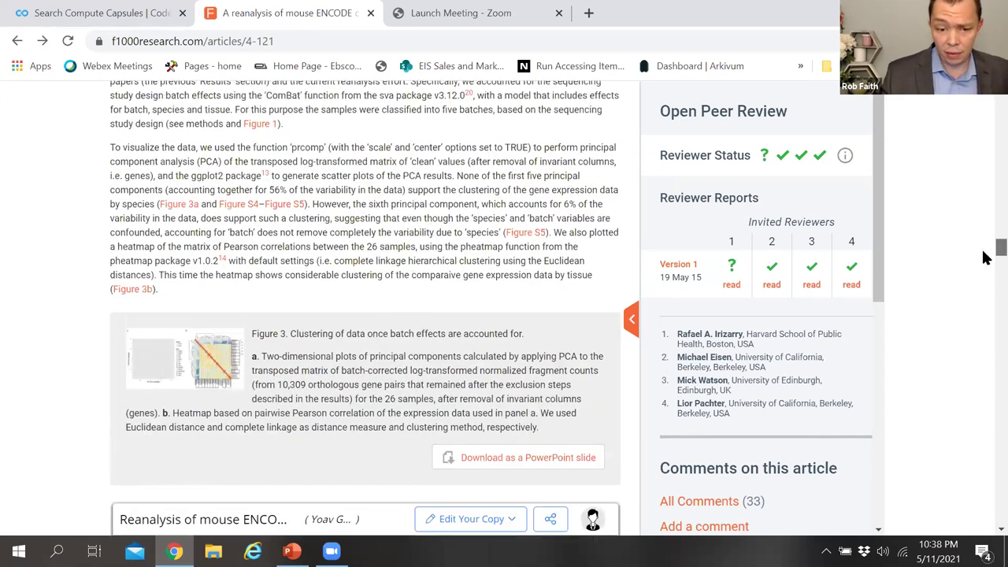
pyautogui.scroll(-4, 982, 268)
pyautogui.scroll(-2, 983, 268)
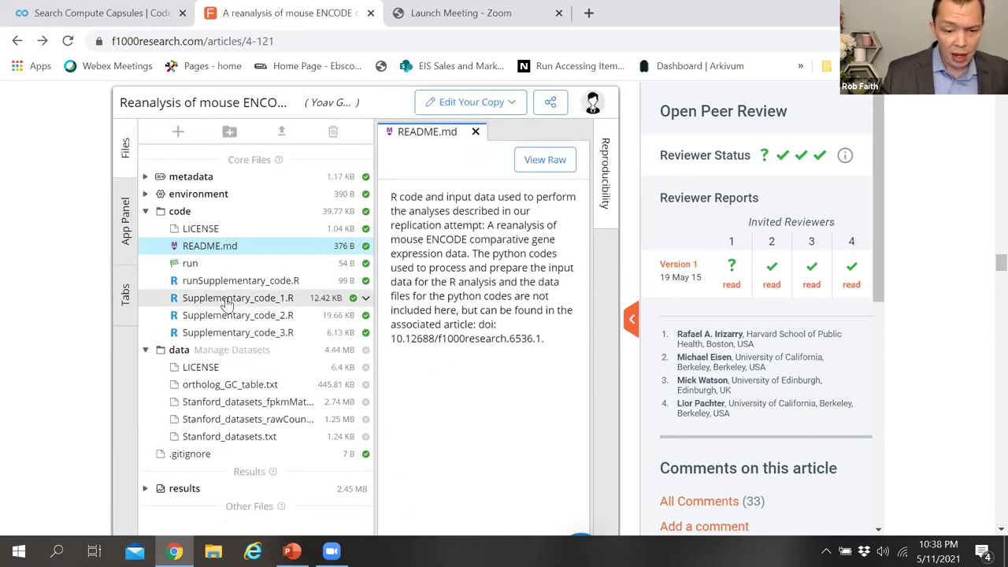
# Step: Browse Supplementary_code_1.R, the Stanford FPKM file and the reproducibility timeline, then open the capsule on Code Ocean
pyautogui.click(226, 304)
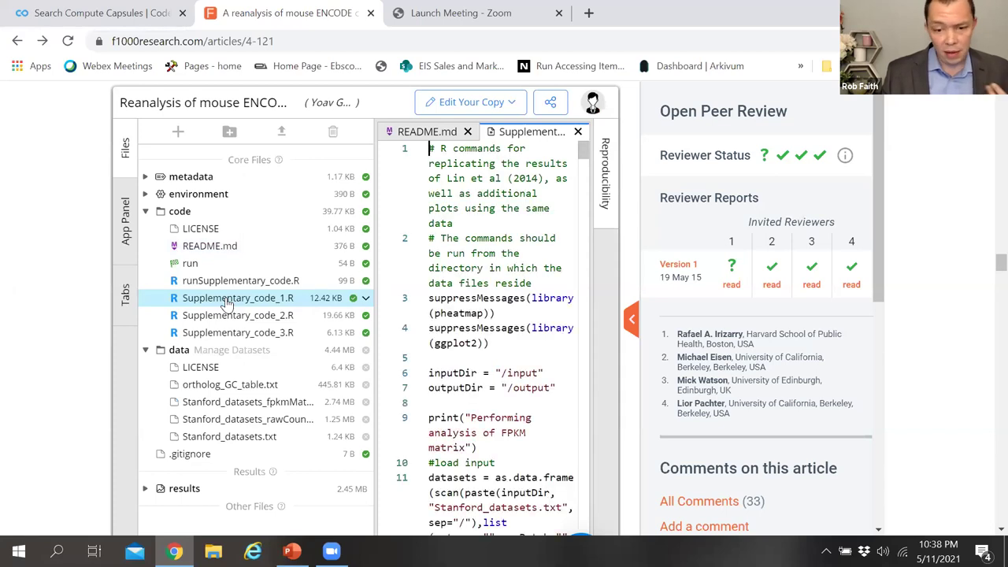
pyautogui.click(219, 403)
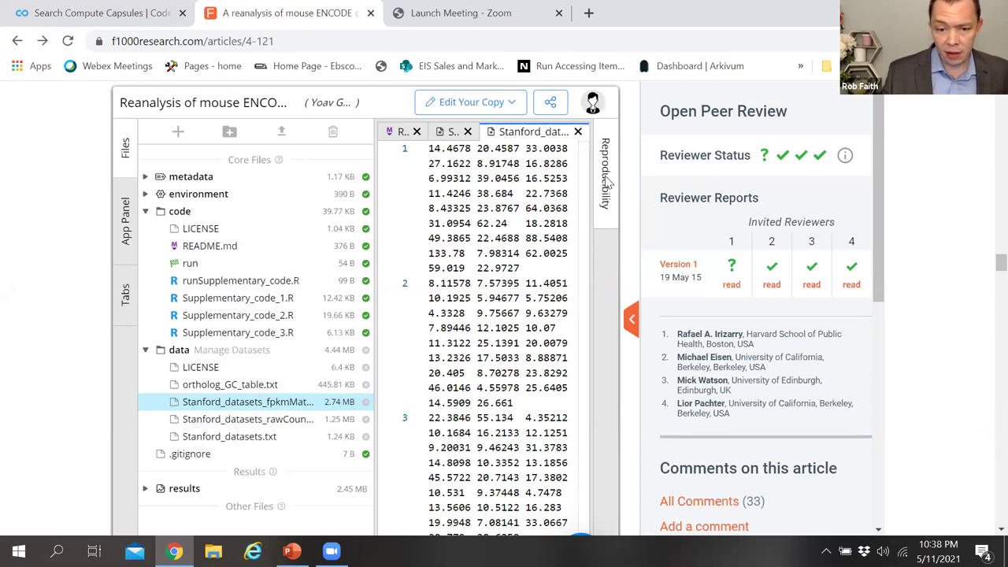
pyautogui.click(606, 173)
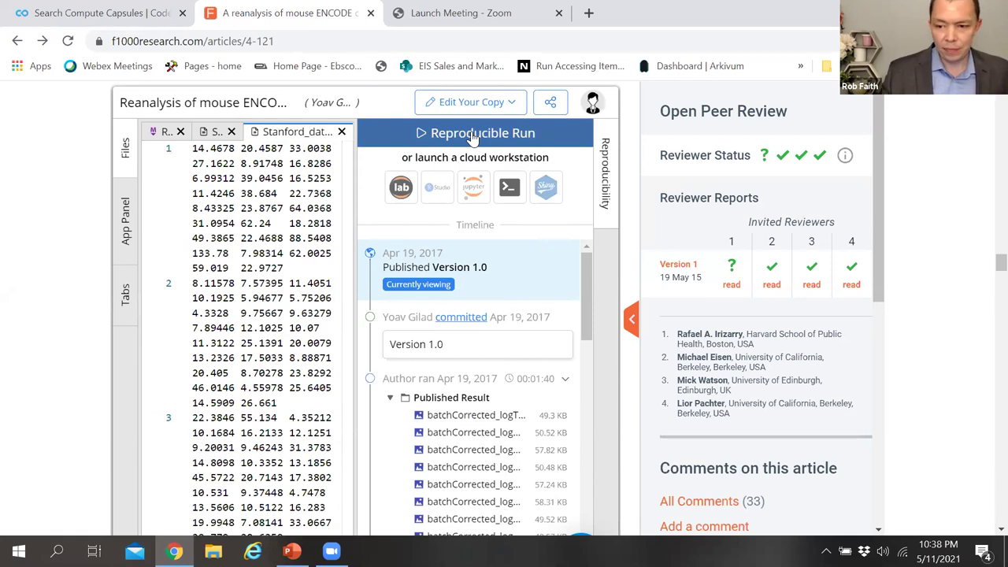
pyautogui.moveTo(982, 271); pyautogui.dragTo(983, 280)
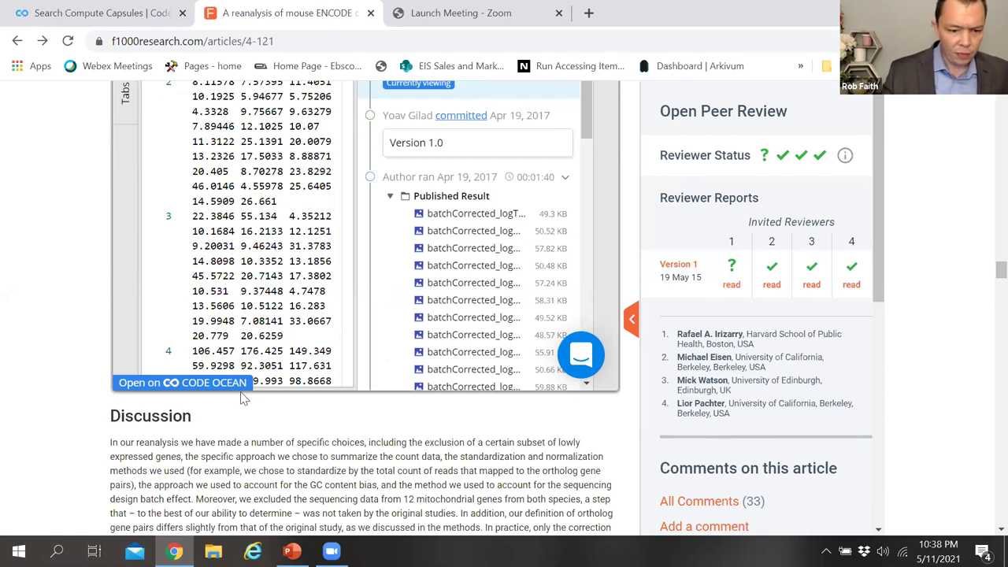
pyautogui.click(173, 388)
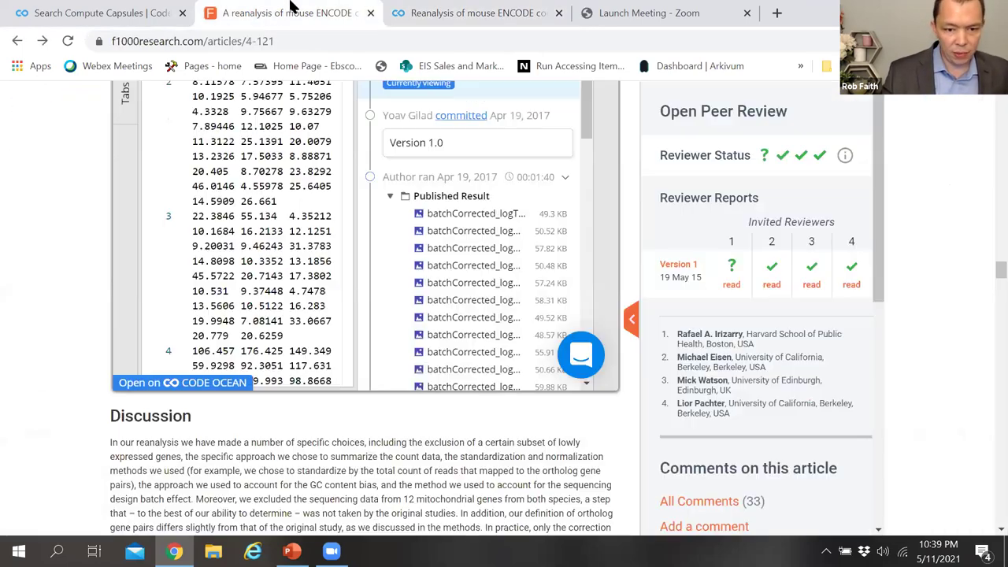
# Step: Back in the published capsule, view its environment: R 3.3.2 on Debian 9 with Bioconductor and CRAN packages
pyautogui.click(285, 12)
pyautogui.click(455, 8)
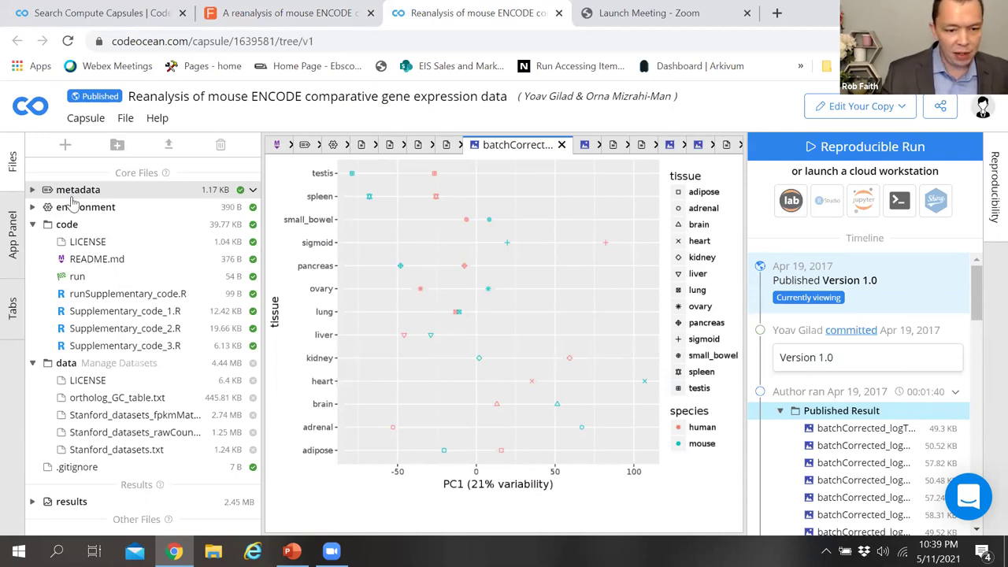
pyautogui.click(72, 208)
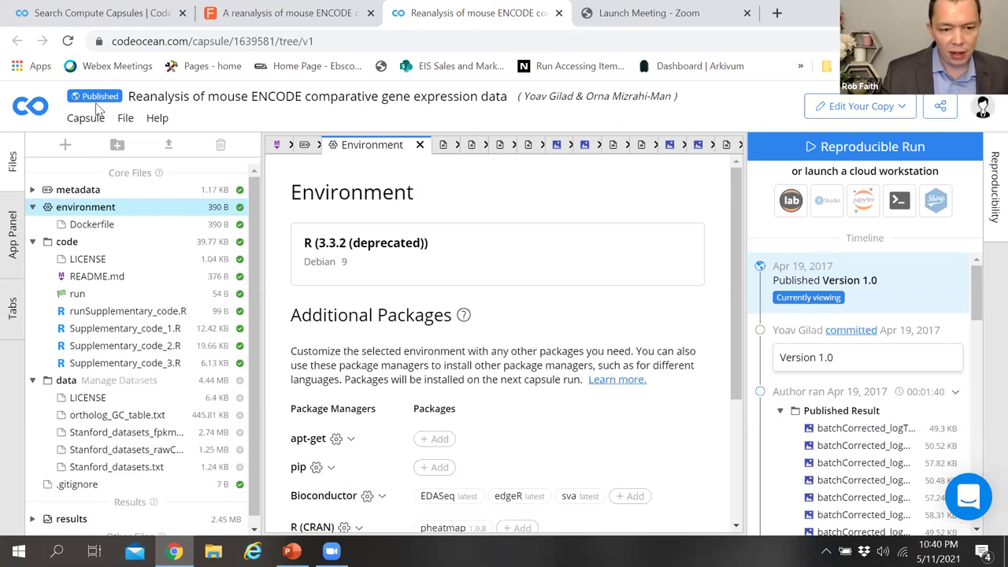
# Step: Review the published capsule's metadata, scrolling through its fields
pyautogui.click(78, 192)
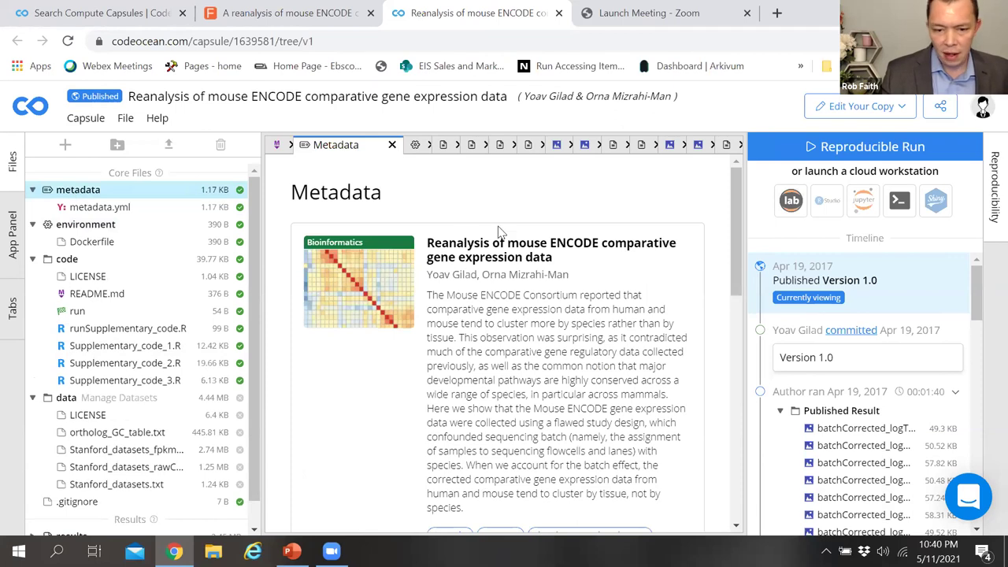
pyautogui.moveTo(733, 203); pyautogui.dragTo(733, 315)
pyautogui.scroll(-2, 731, 242)
pyautogui.scroll(2, 733, 232)
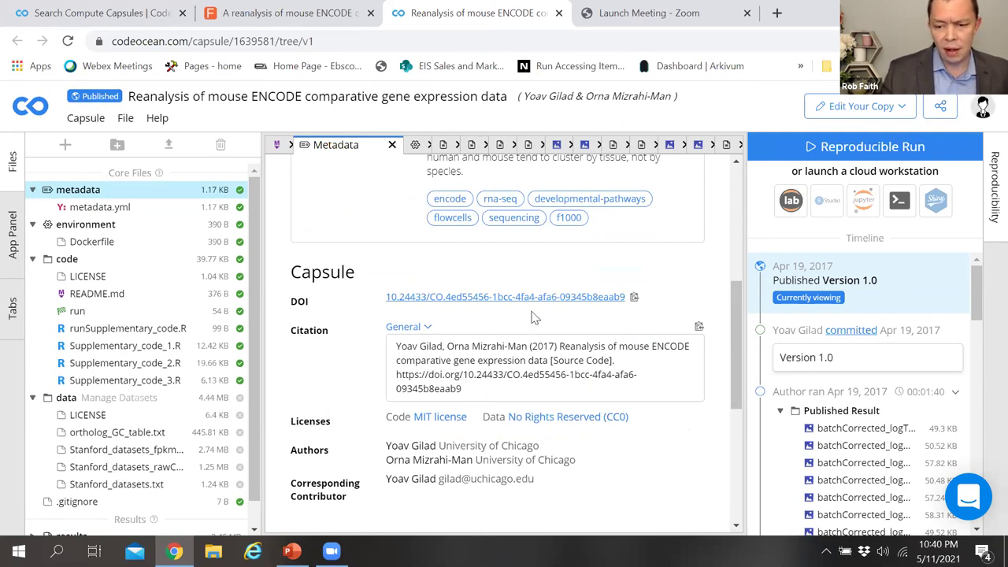
pyautogui.moveTo(734, 349); pyautogui.dragTo(740, 445)
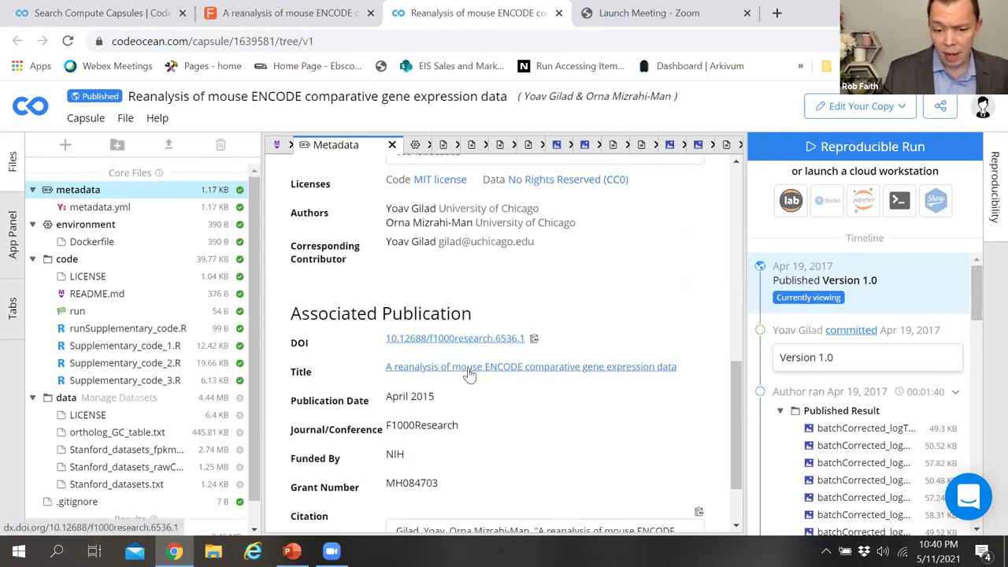
# Step: Recheck the environment settings and open Supplementary_code_2.R from the file tree
pyautogui.click(323, 10)
pyautogui.click(423, 9)
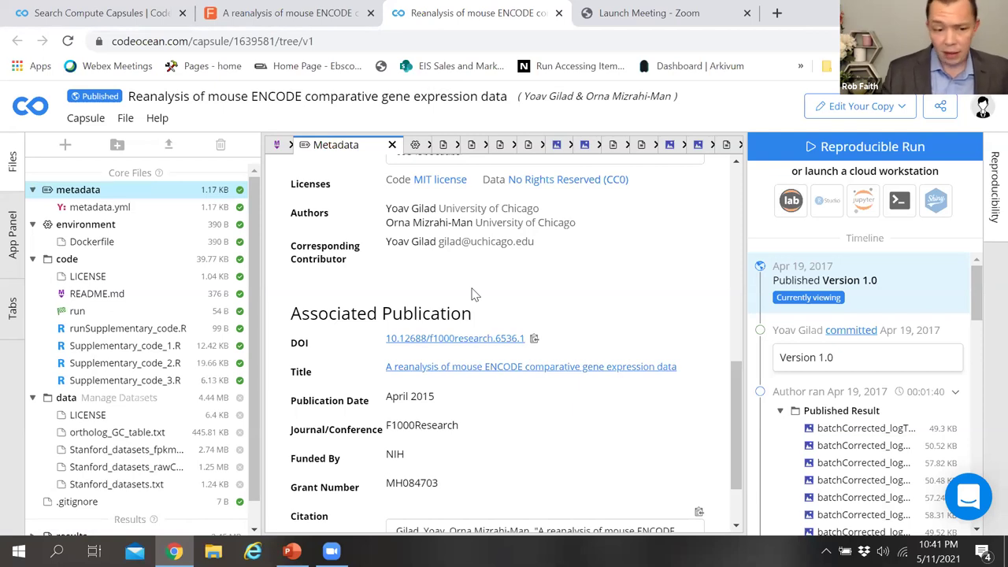
pyautogui.click(86, 225)
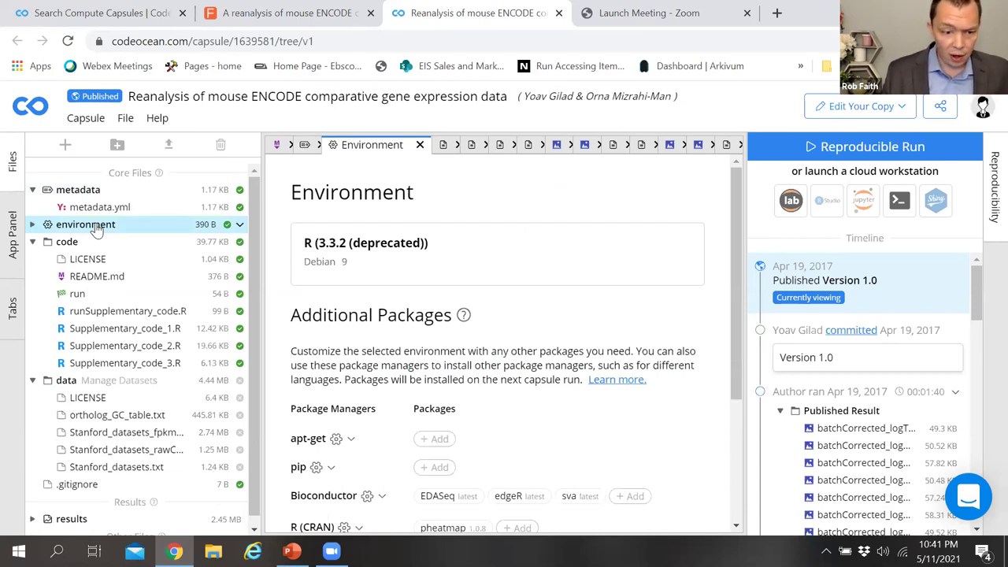
pyautogui.click(114, 346)
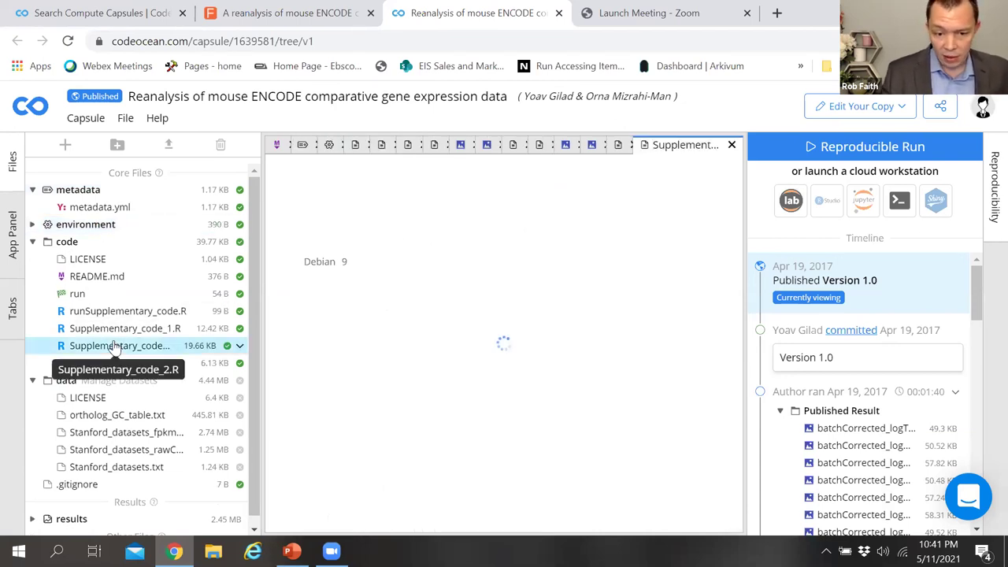
# Step: Open Stanford_datasets_fpkmMat from the data folder to see its numeric expression values
pyautogui.click(118, 432)
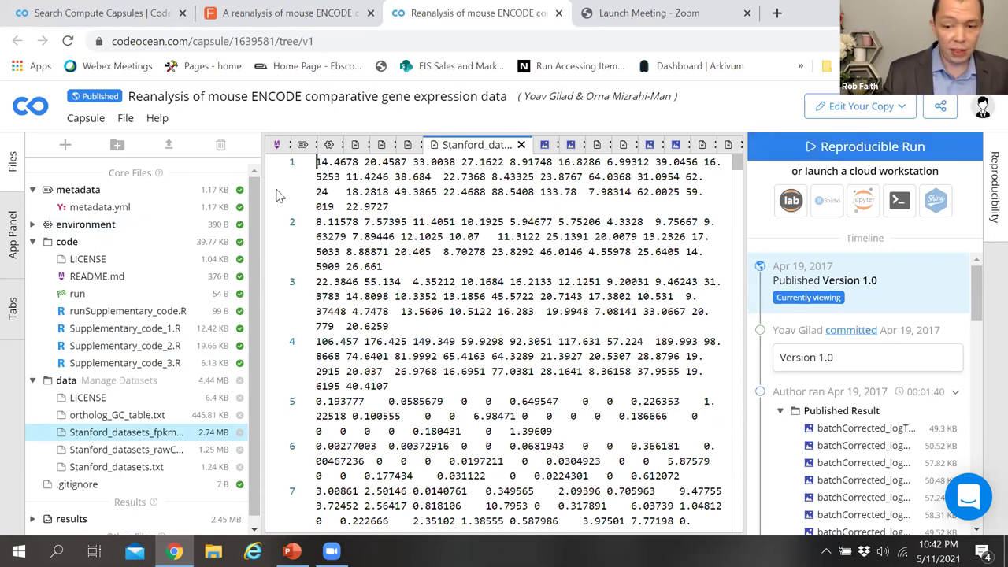
# Step: Use Capsule > Duplicate to make a private copy of the mouse ENCODE capsule
pyautogui.click(86, 121)
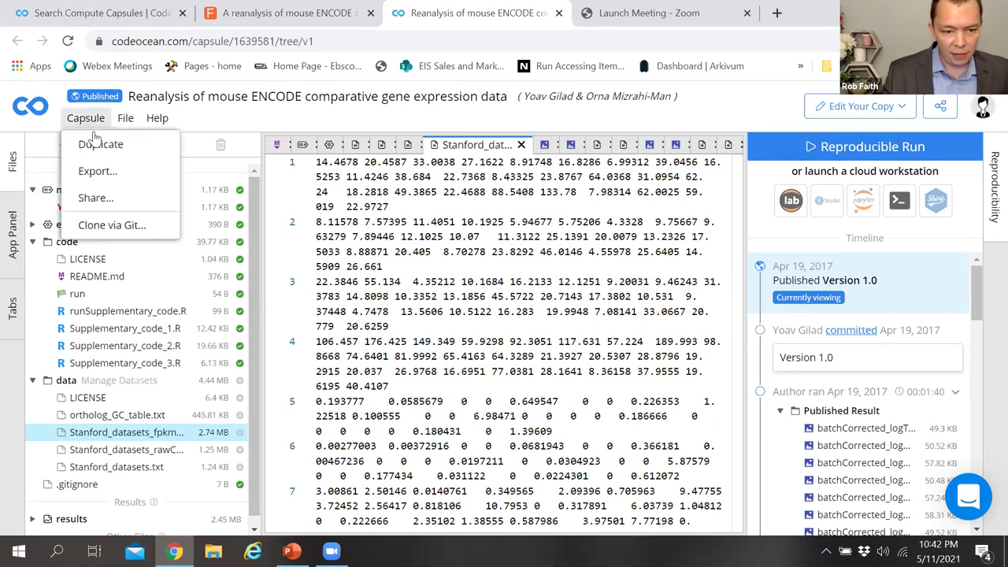
pyautogui.click(97, 146)
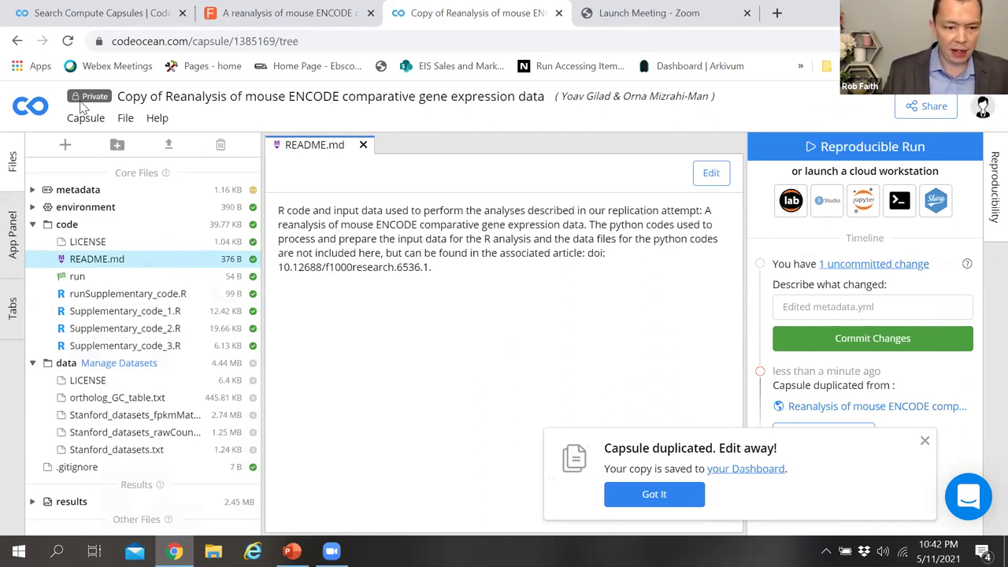
# Step: In the copy, open runSupplementary_code.R and the Stanford FPKM file, then view its R 3.3.2 environment
pyautogui.click(110, 295)
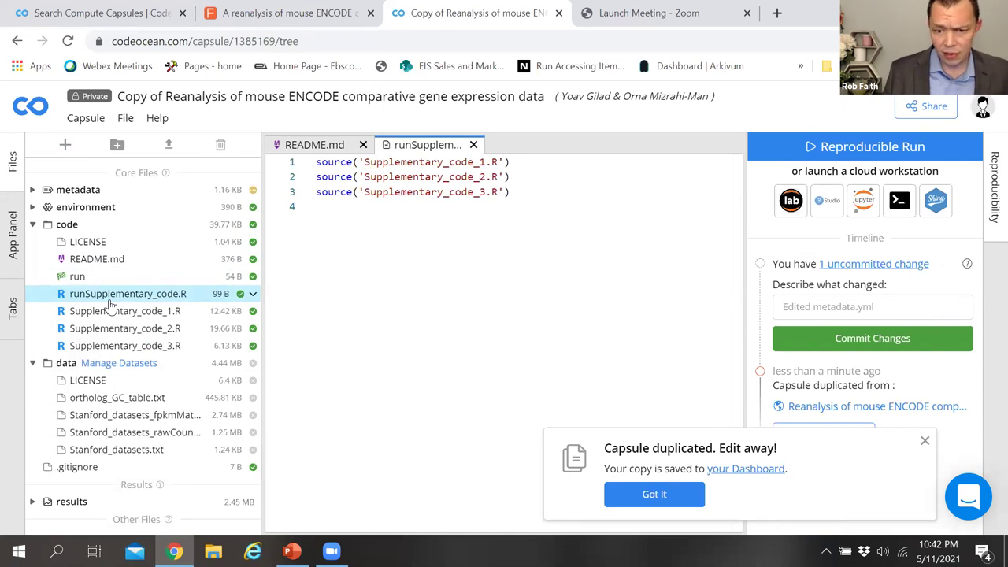
pyautogui.click(126, 415)
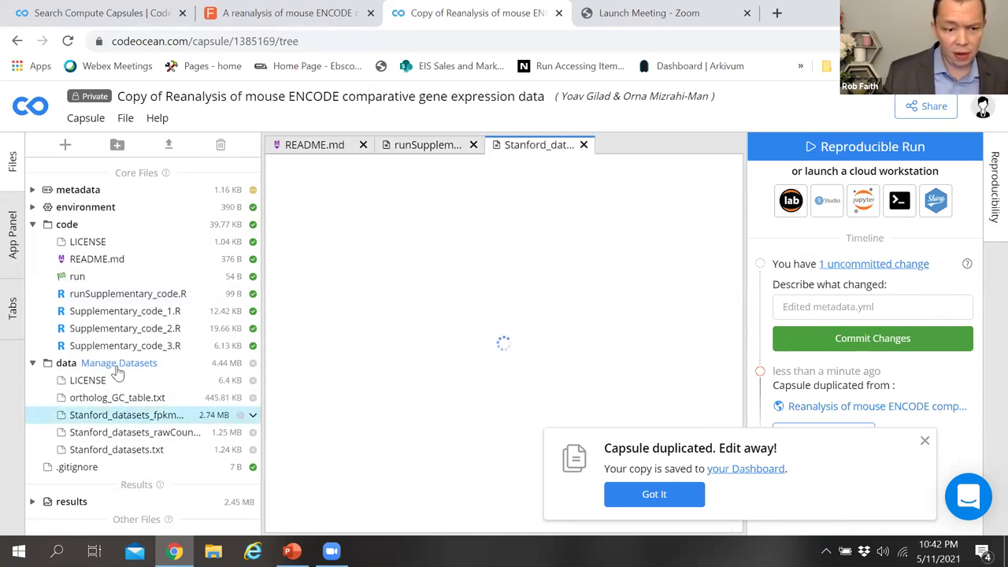
pyautogui.click(85, 207)
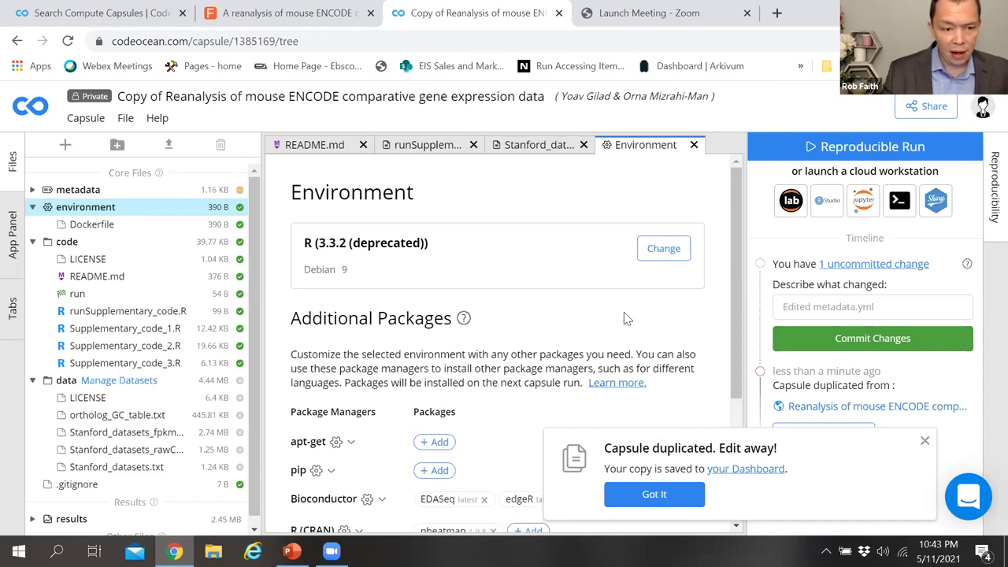
# Step: Add a collaborator by e-mail address to the copy's sharing permissions
pyautogui.click(926, 107)
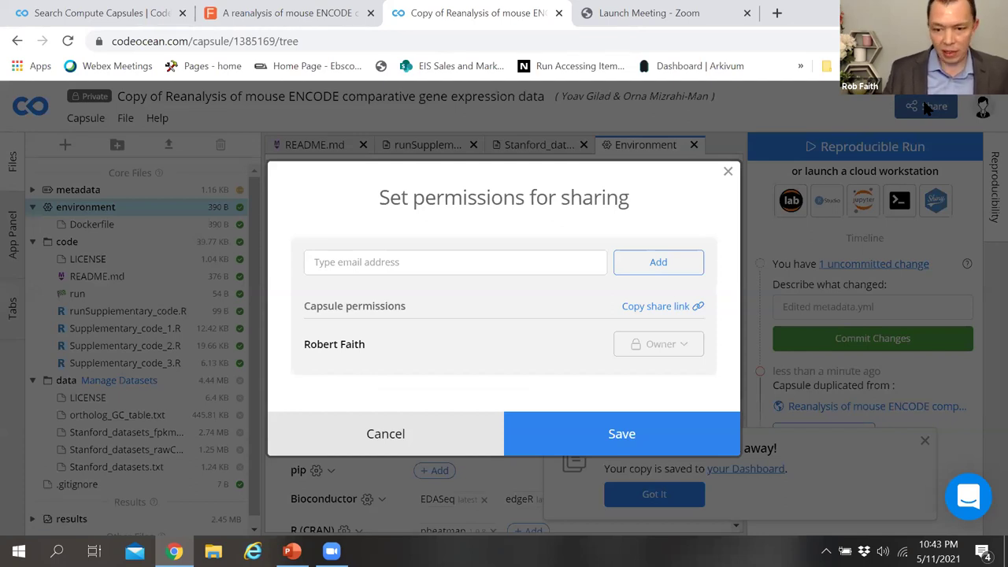
pyautogui.click(396, 264)
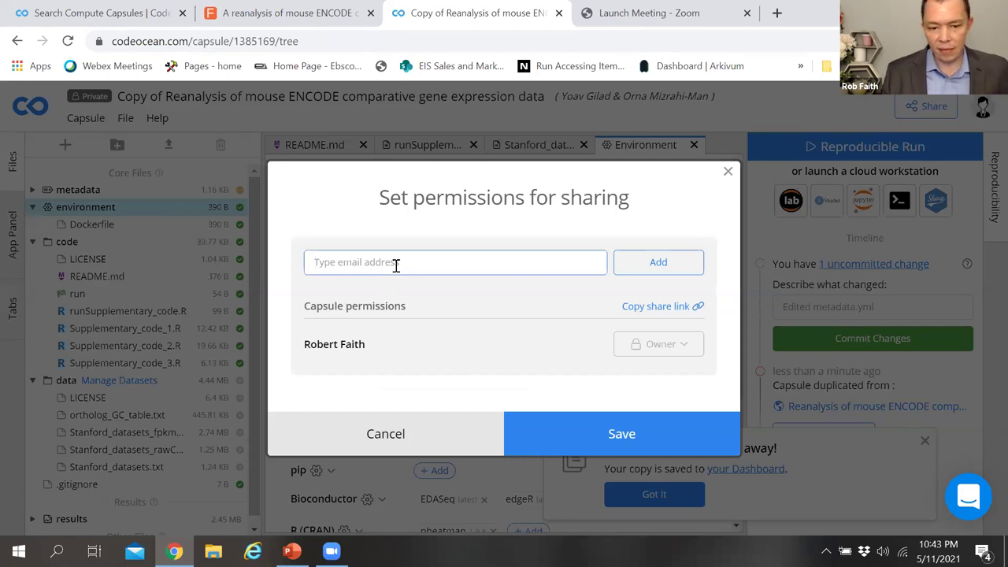
pyautogui.click(416, 289)
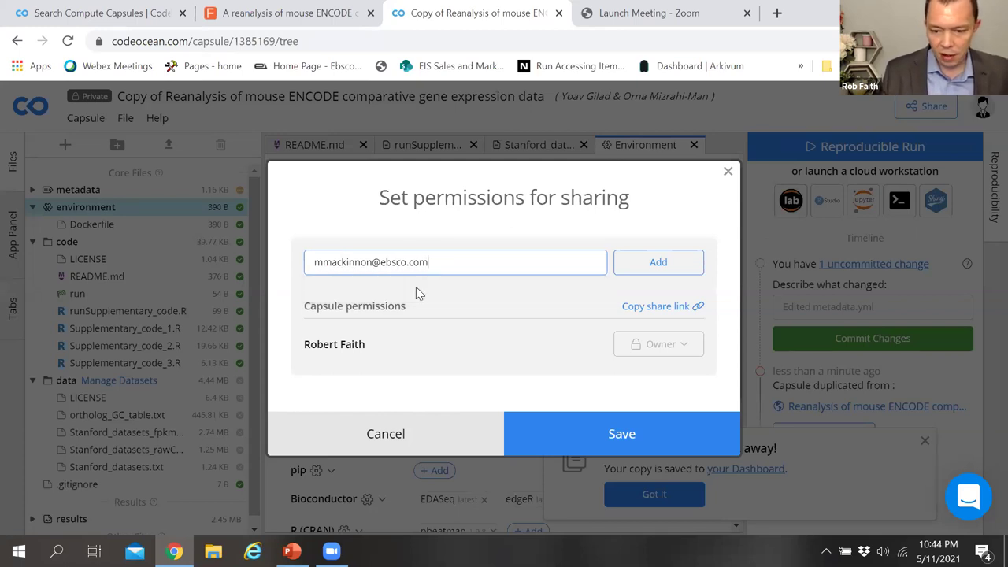
pyautogui.click(659, 266)
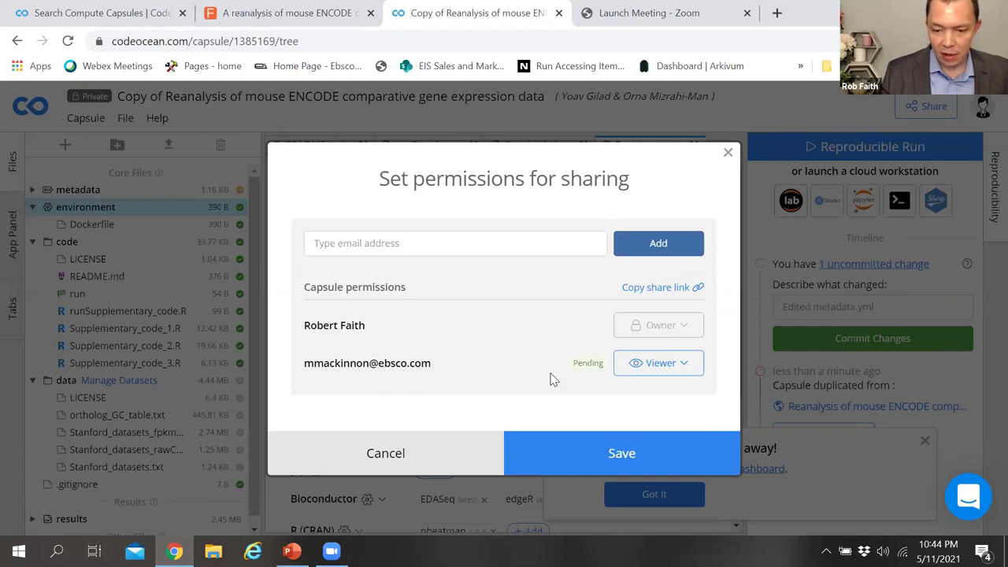
# Step: Change the collaborator's role from Viewer to Editor and save the permissions
pyautogui.click(686, 366)
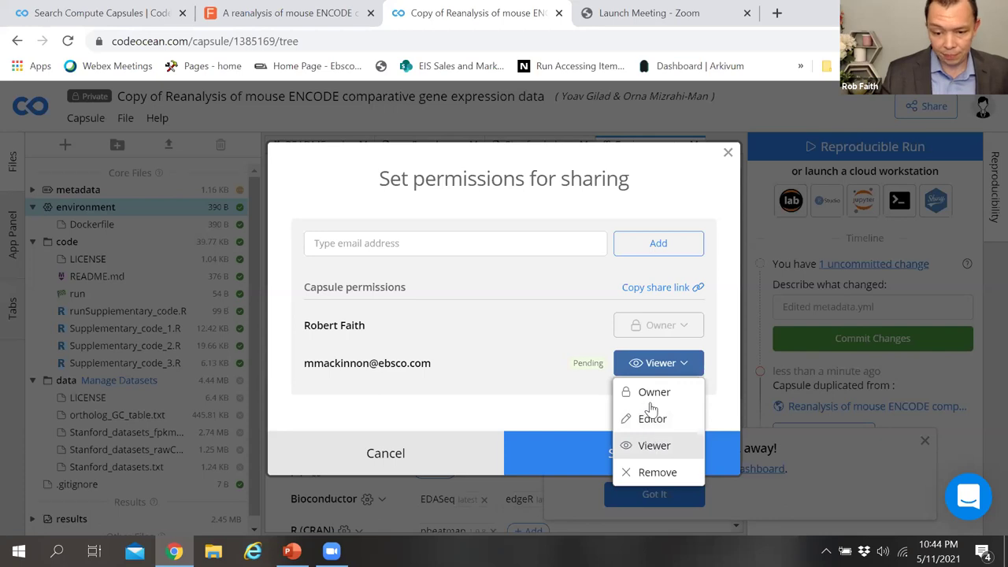
pyautogui.click(653, 420)
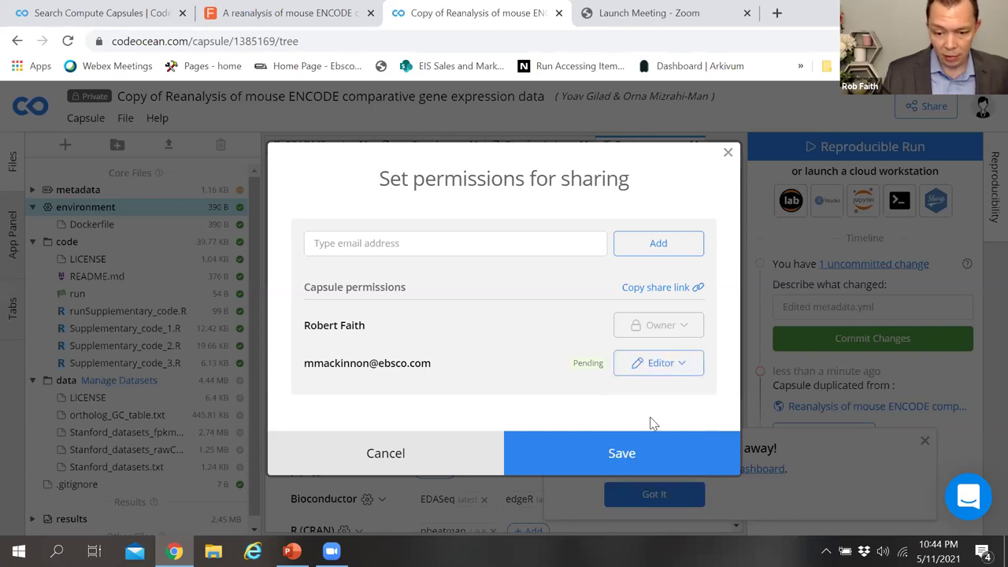
pyautogui.click(638, 455)
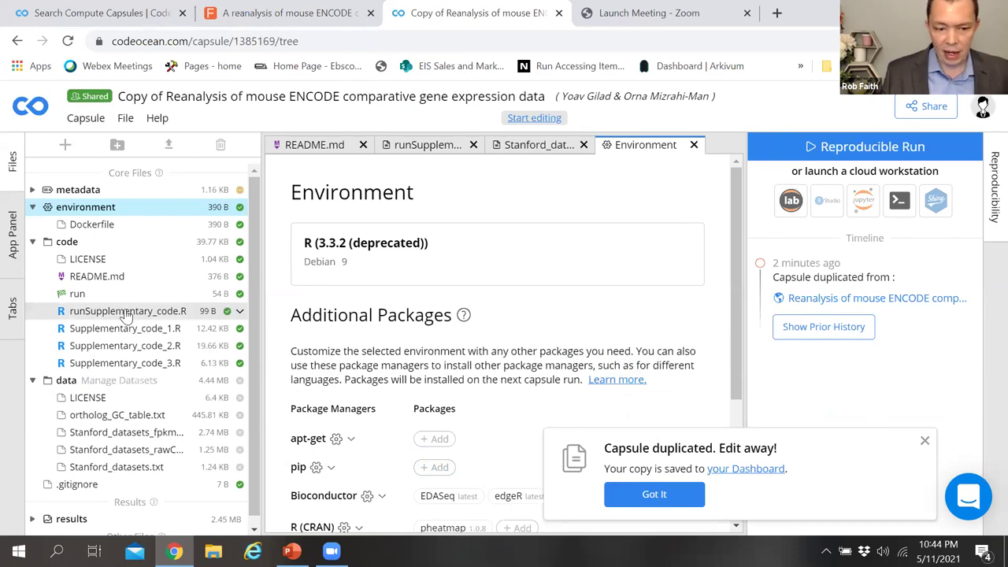
# Step: Open runSupplementary_code.R and collapse the data folder in the file tree
pyautogui.click(126, 312)
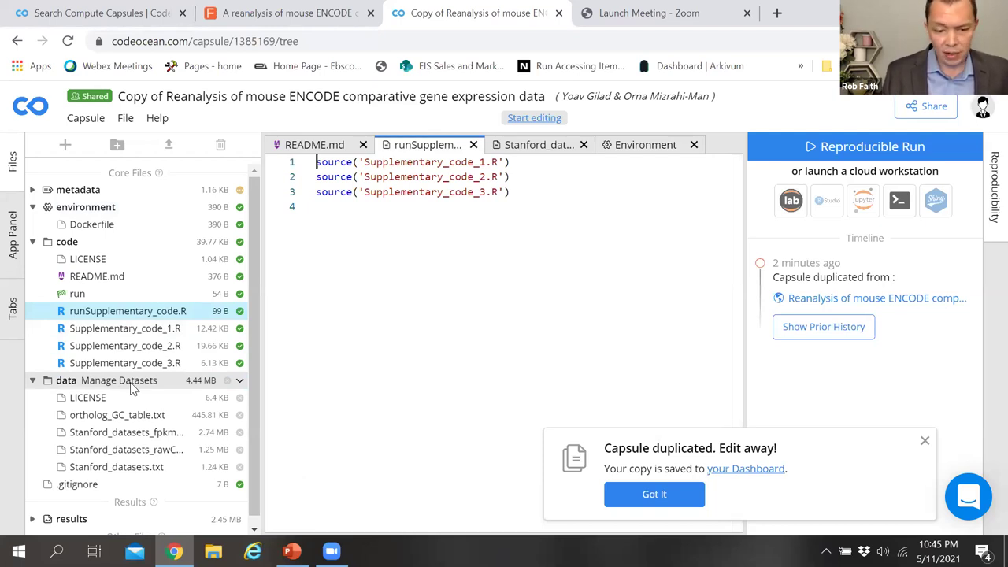
pyautogui.click(238, 381)
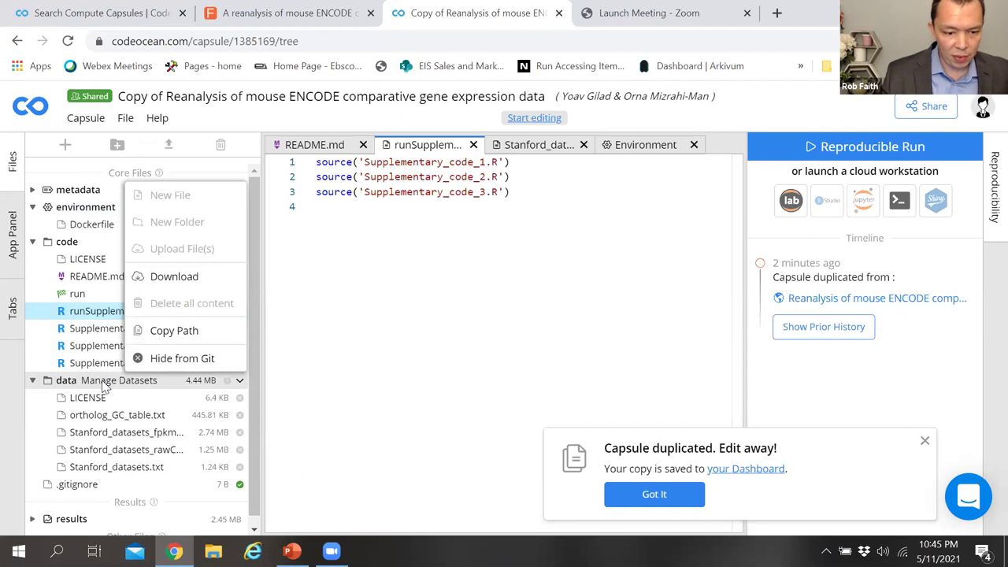
pyautogui.click(222, 384)
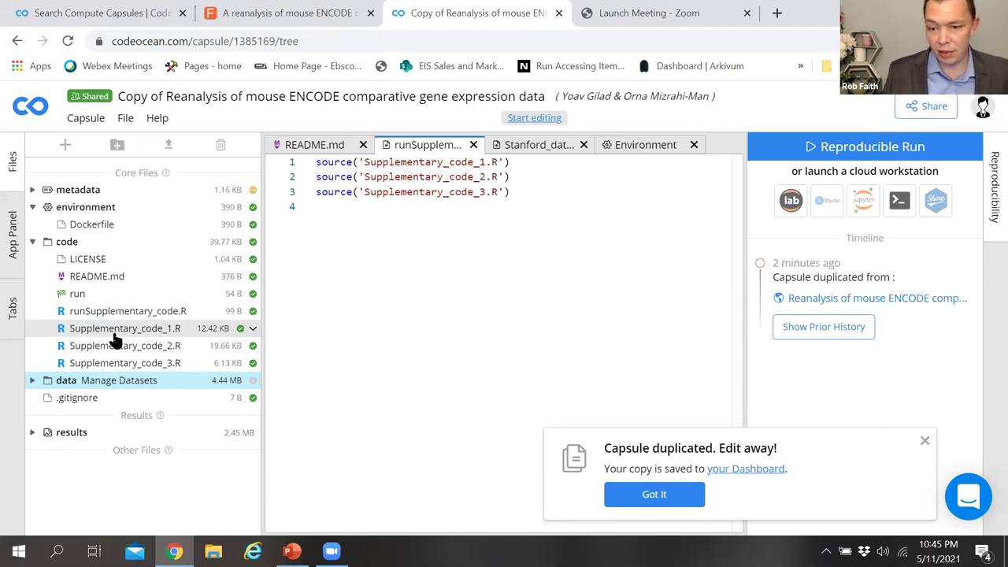
# Step: Open Supplementary_code_1.R, then return to runSupplementary_code.R with the cursor on empty line 4
pyautogui.click(72, 329)
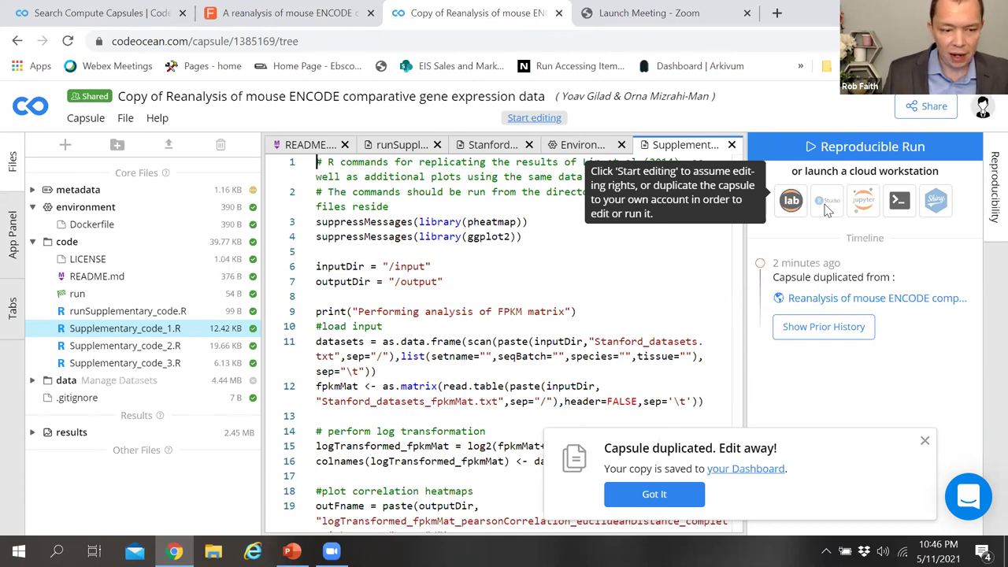
pyautogui.click(457, 278)
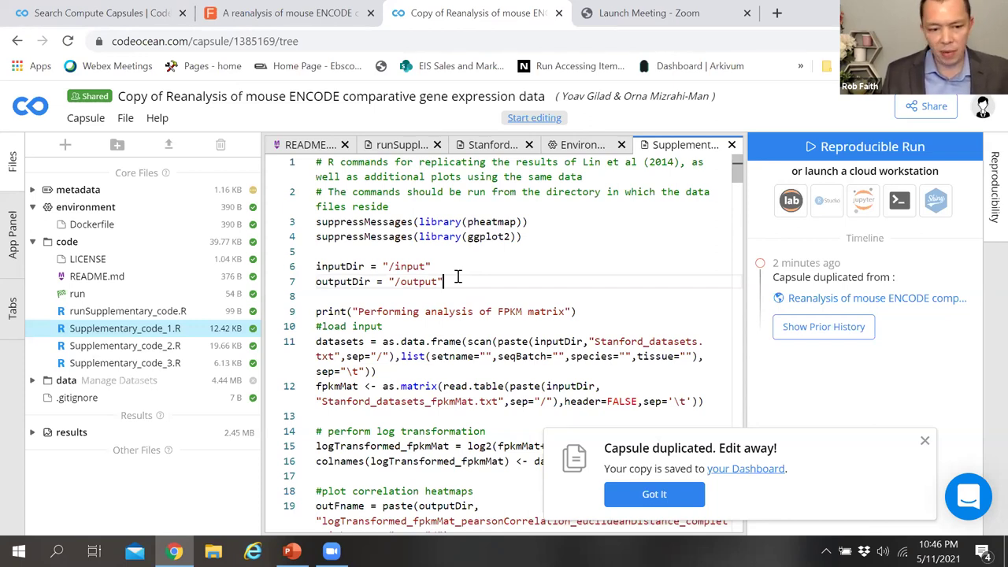
pyautogui.click(109, 313)
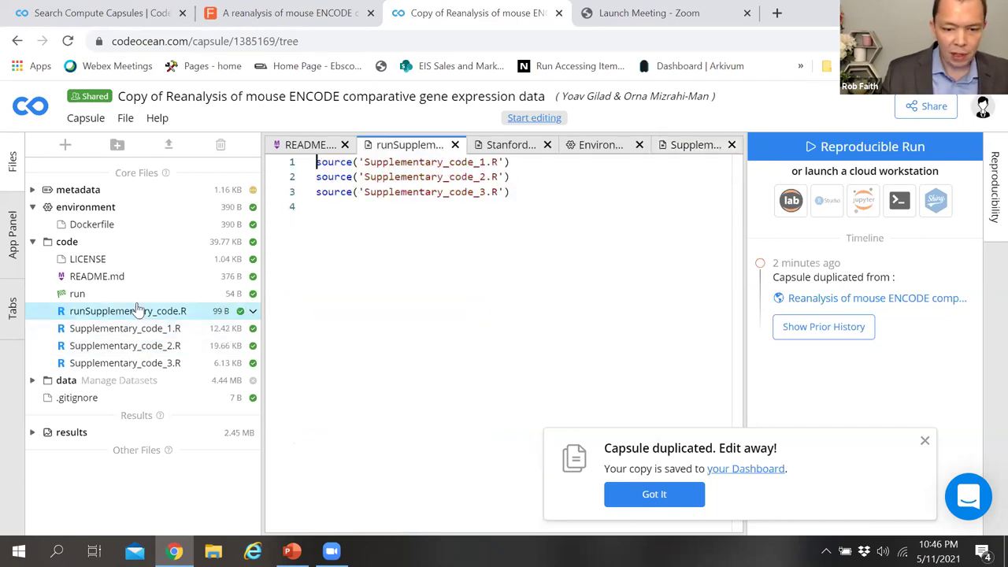
pyautogui.click(457, 210)
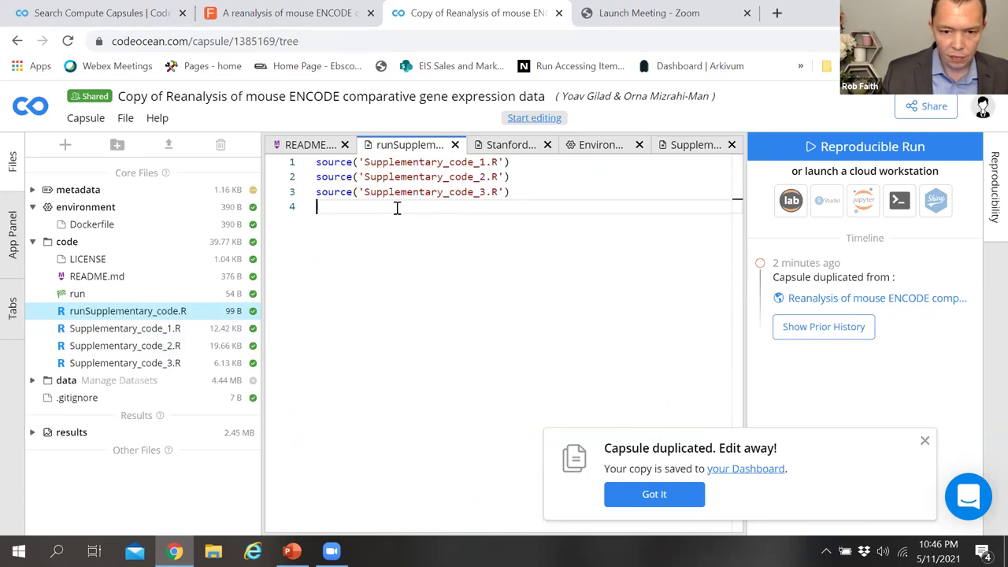
# Step: From the F1000Research article, reopen the capsule on Code Ocean and duplicate it via the Capsule menu
pyautogui.click(306, 17)
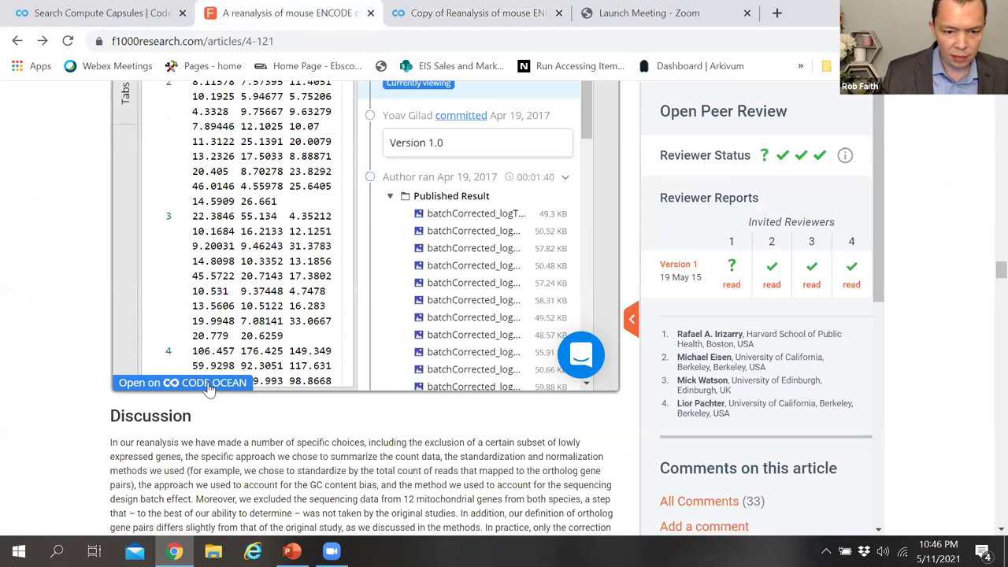
pyautogui.click(209, 389)
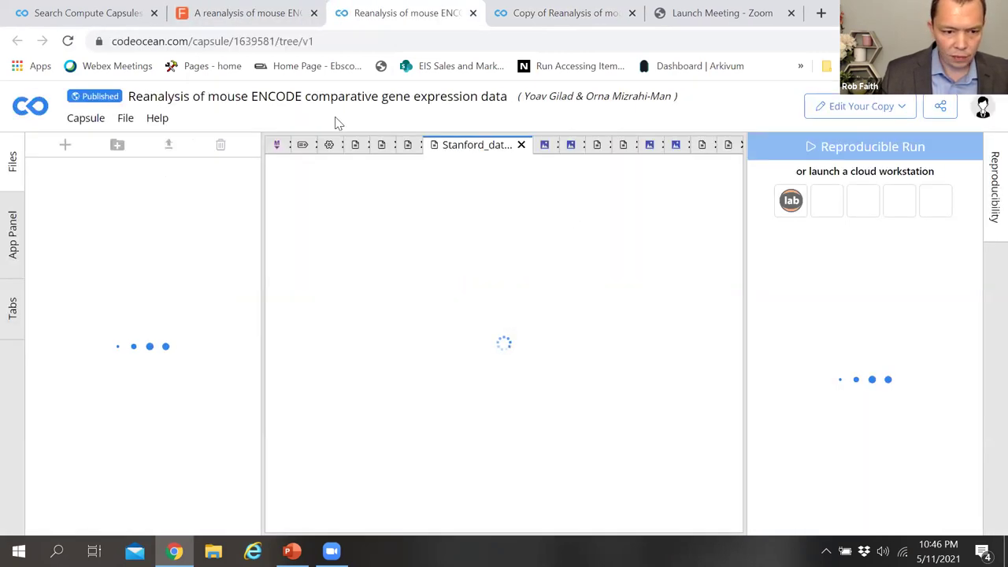
pyautogui.click(83, 120)
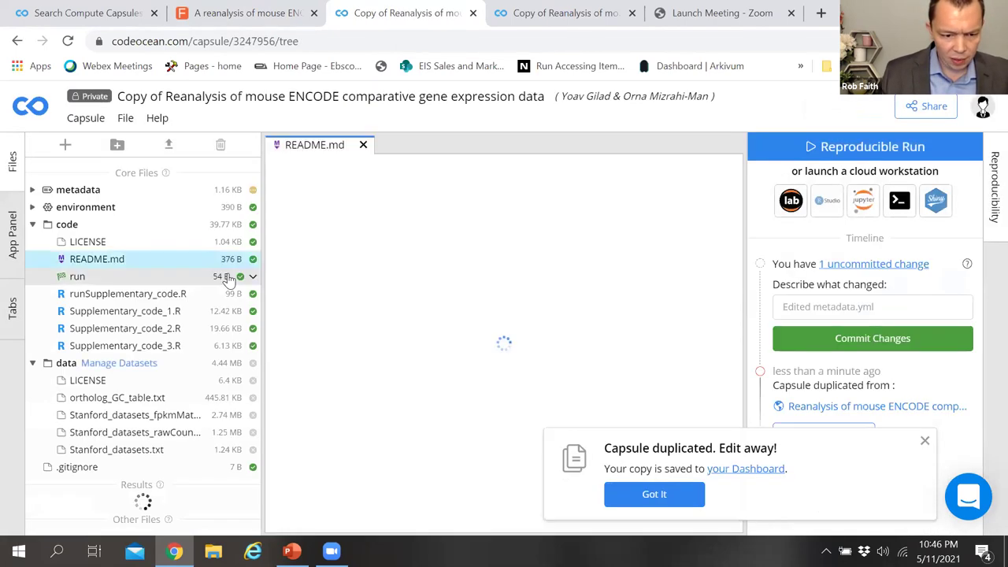
# Step: In Supplementary_code_1.R, add three blank lines after the outputDir line
pyautogui.click(125, 314)
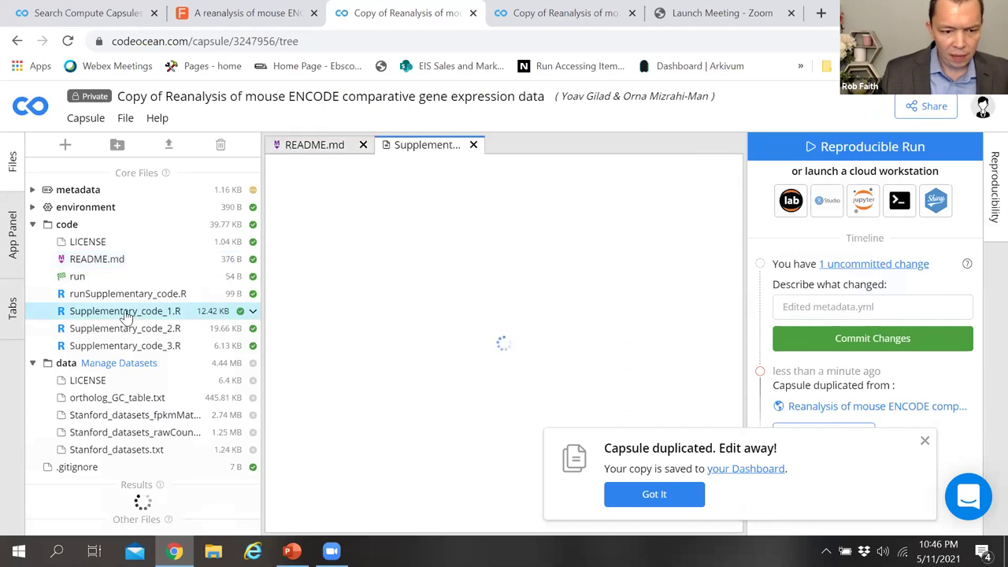
pyautogui.click(463, 281)
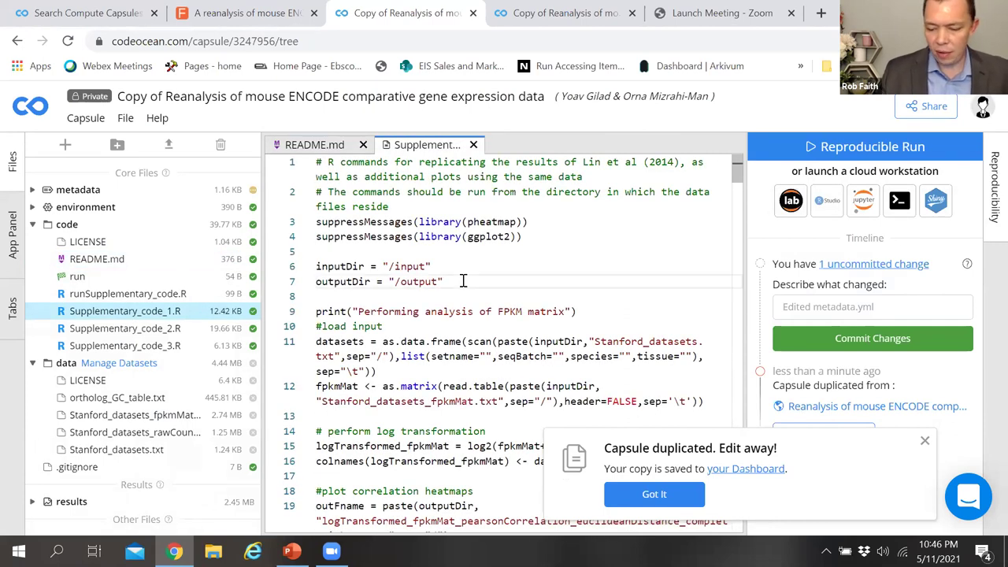
pyautogui.press('Return')
pyautogui.press('Return')
pyautogui.press('Return')
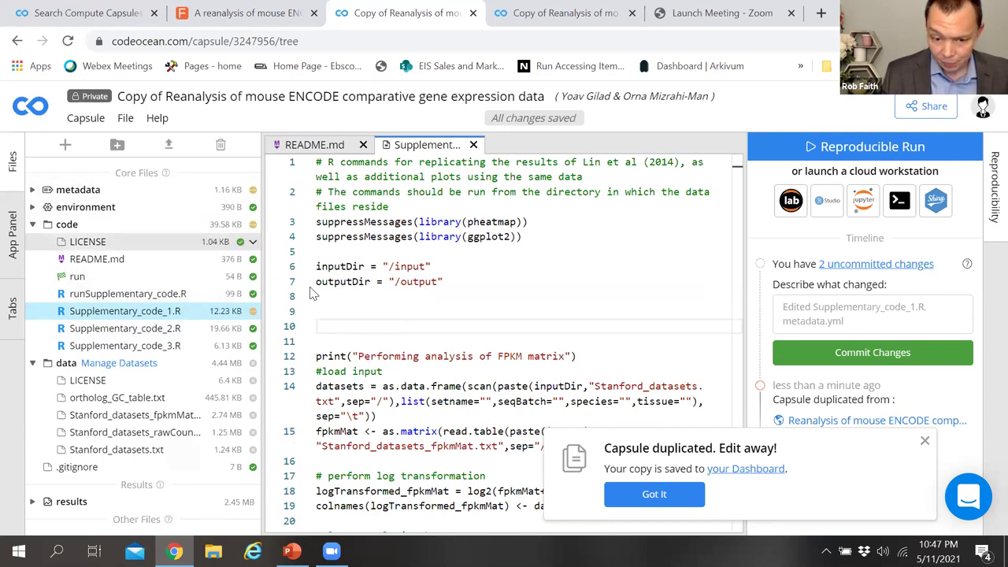
# Step: Commit the change with the message 'added three lines'
pyautogui.click(789, 306)
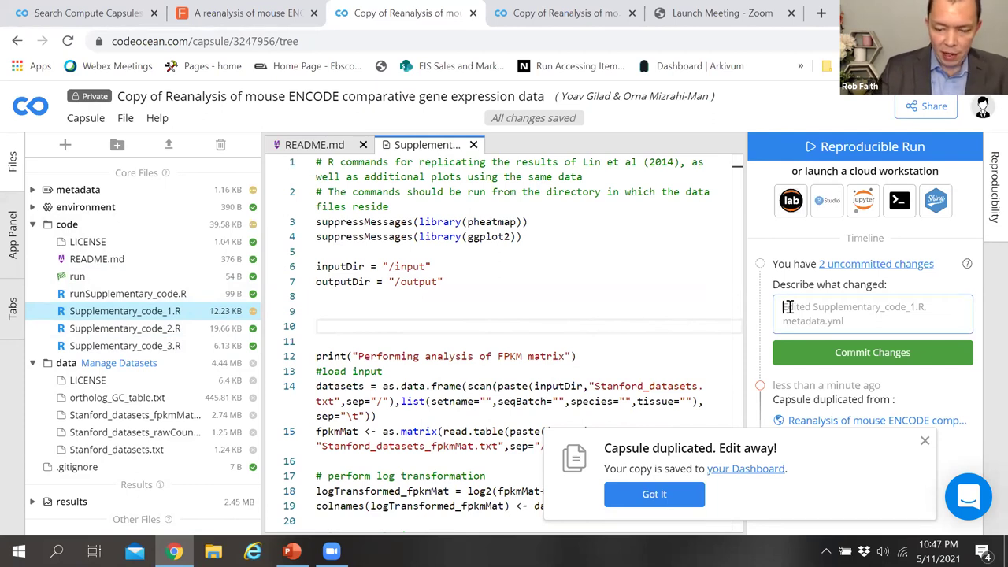
pyautogui.write('adde')
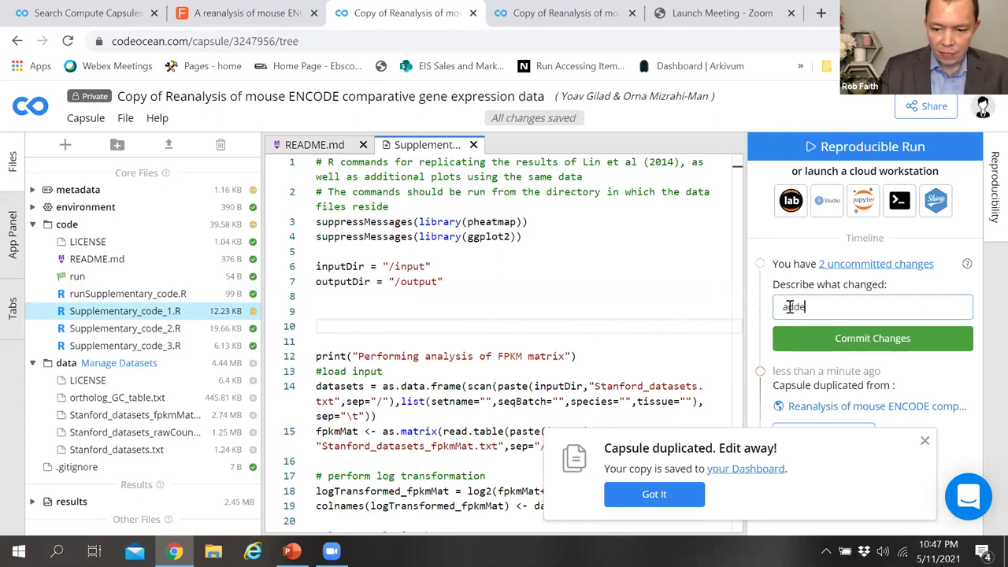
pyautogui.write('d three lines')
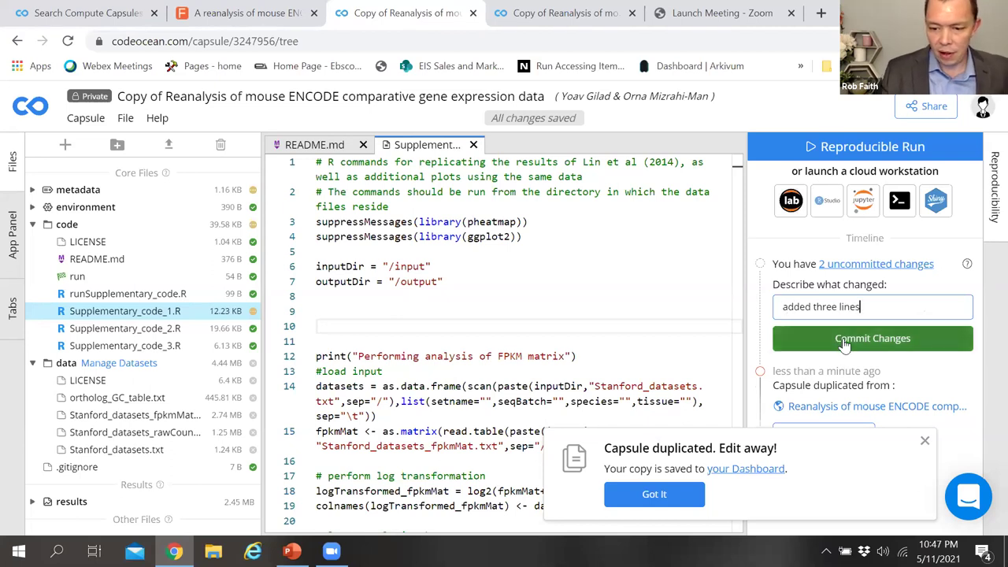
pyautogui.click(844, 340)
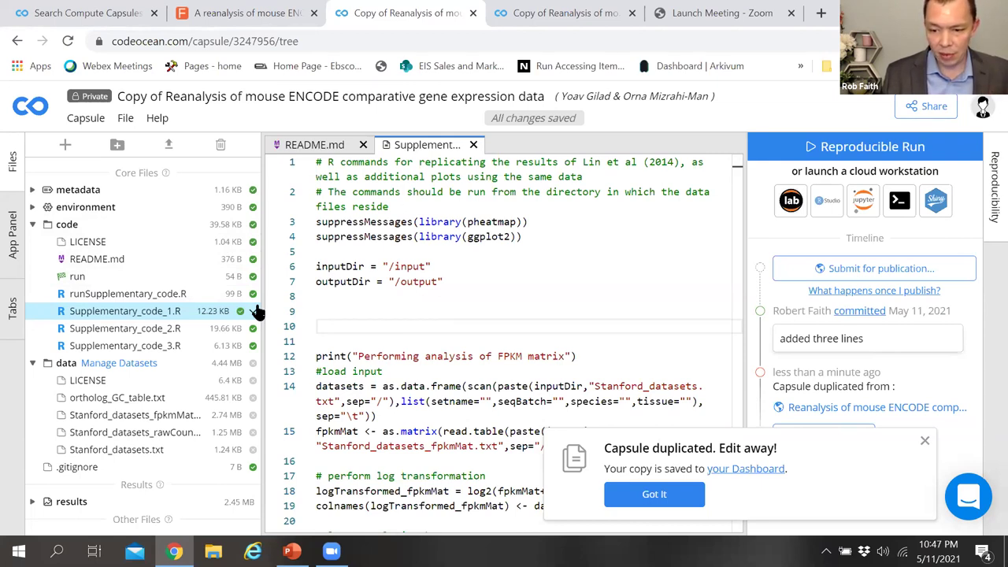
# Step: Open the Before You Submit checklist from the timeline and scroll through its pre-submit steps
pyautogui.click(855, 269)
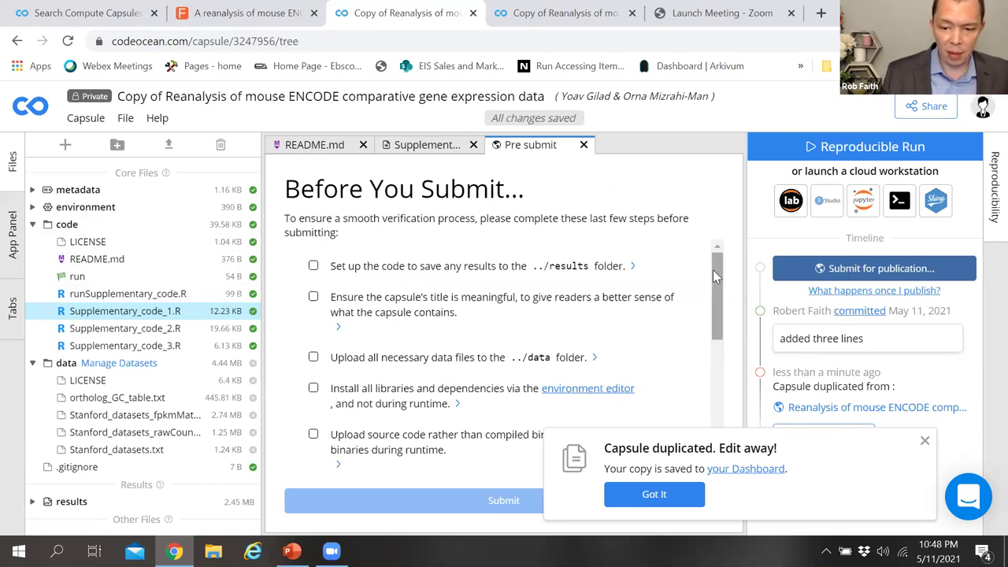
pyautogui.moveTo(715, 267); pyautogui.dragTo(715, 374)
pyautogui.moveTo(724, 410); pyautogui.dragTo(738, 303)
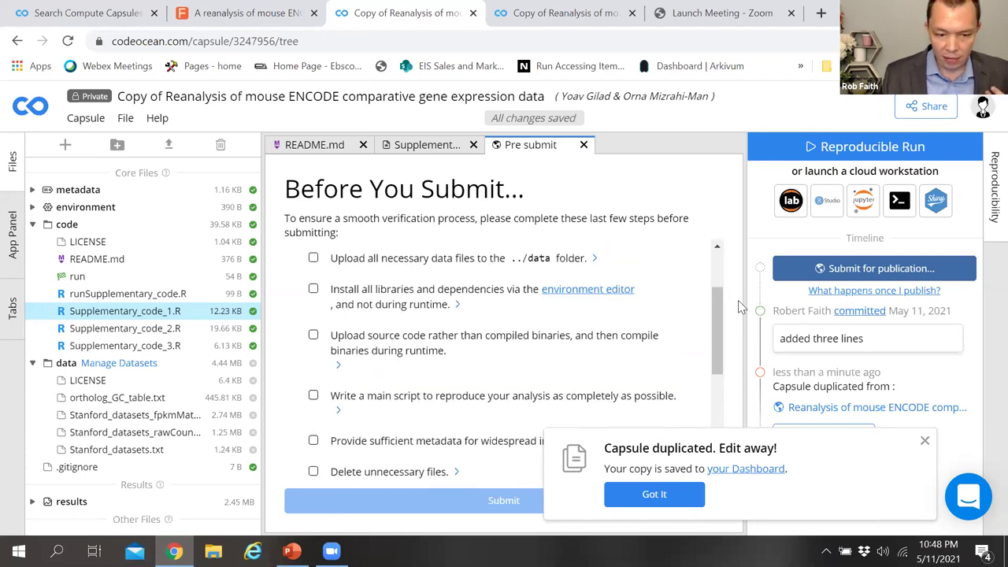